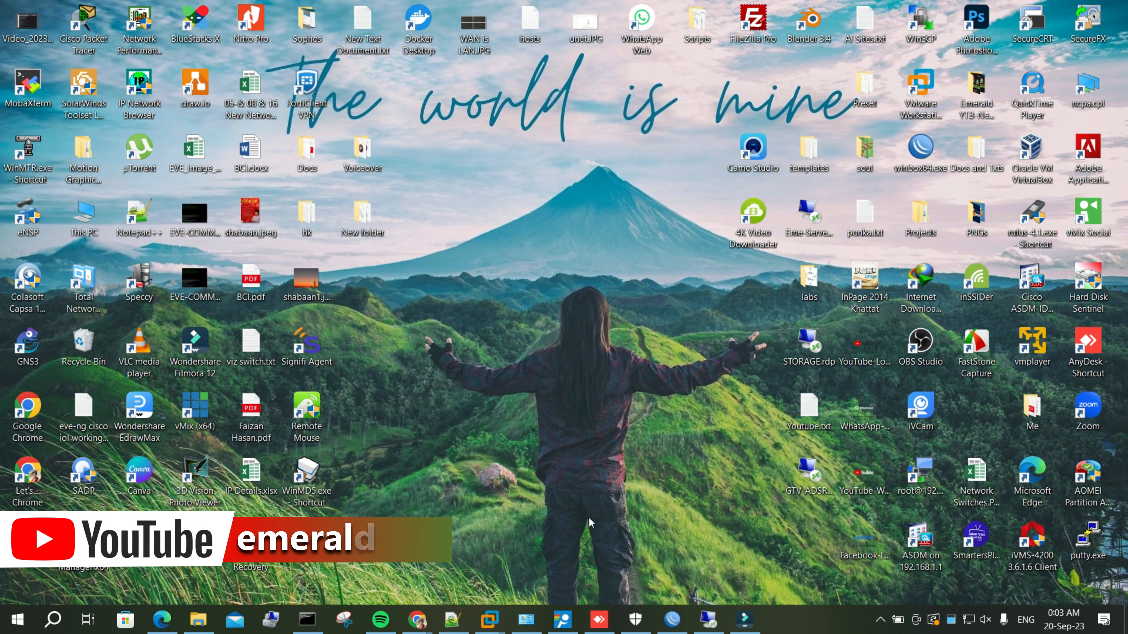
Show the Windows 11 VM full screen and ping 8.8.8.8, which fails with 100% loss
left_click(593, 508)
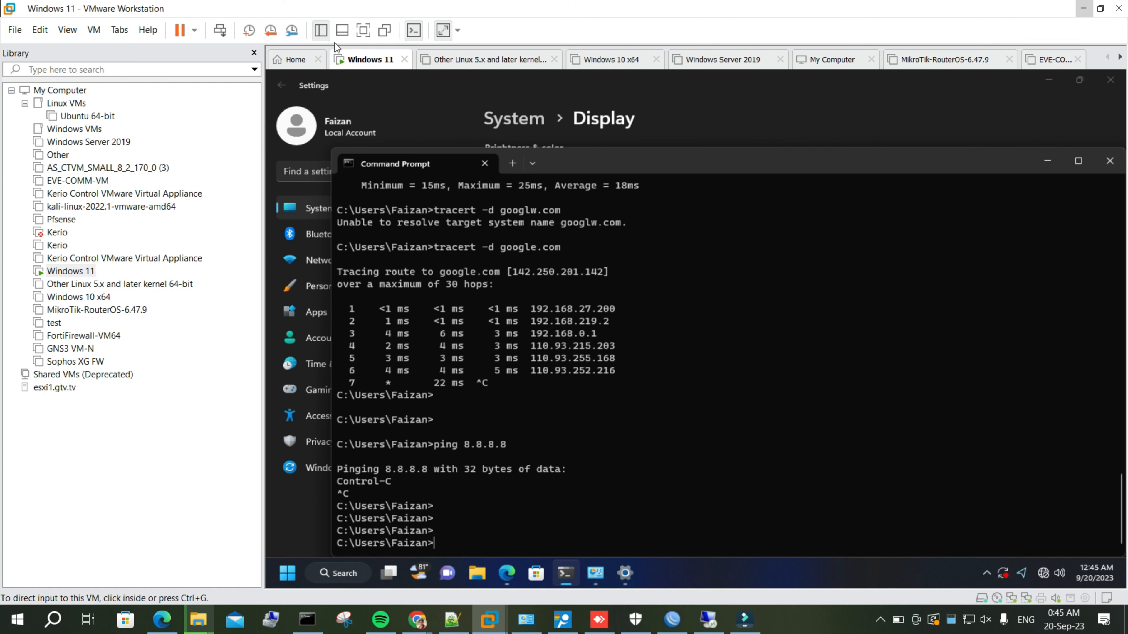
left_click(364, 30)
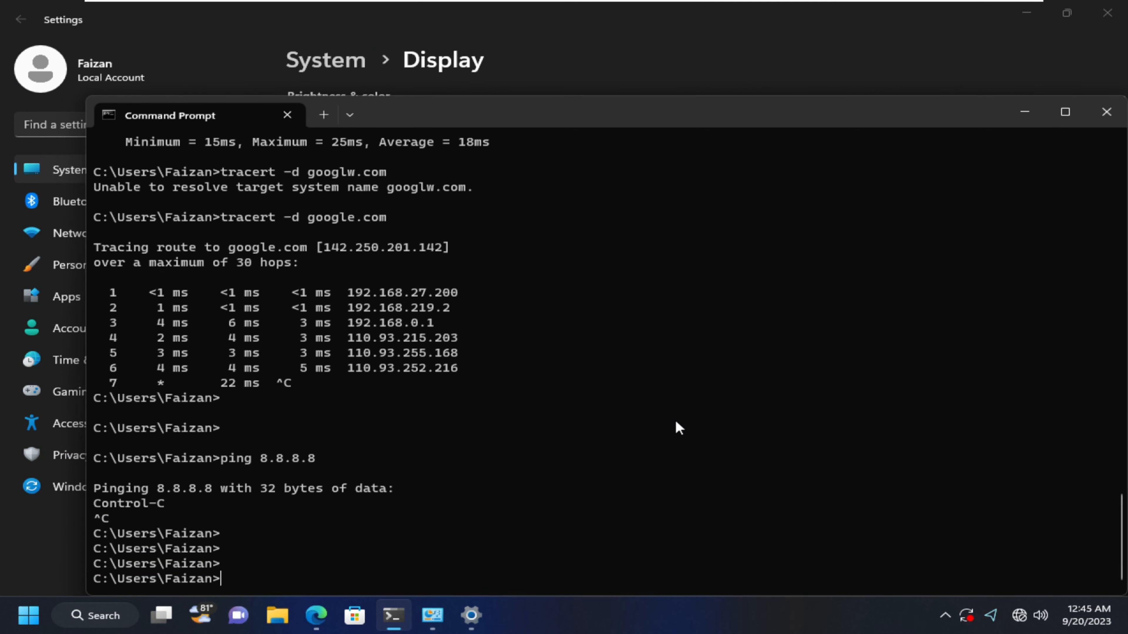
type("ping 192.168")
key("BackSpace")
key("BackSpace")
key("BackSpace")
key("BackSpace")
key("BackSpace")
type("88.")
key("BackSpace")
key("BackSpace")
type(".8.8.8")
key("Return")
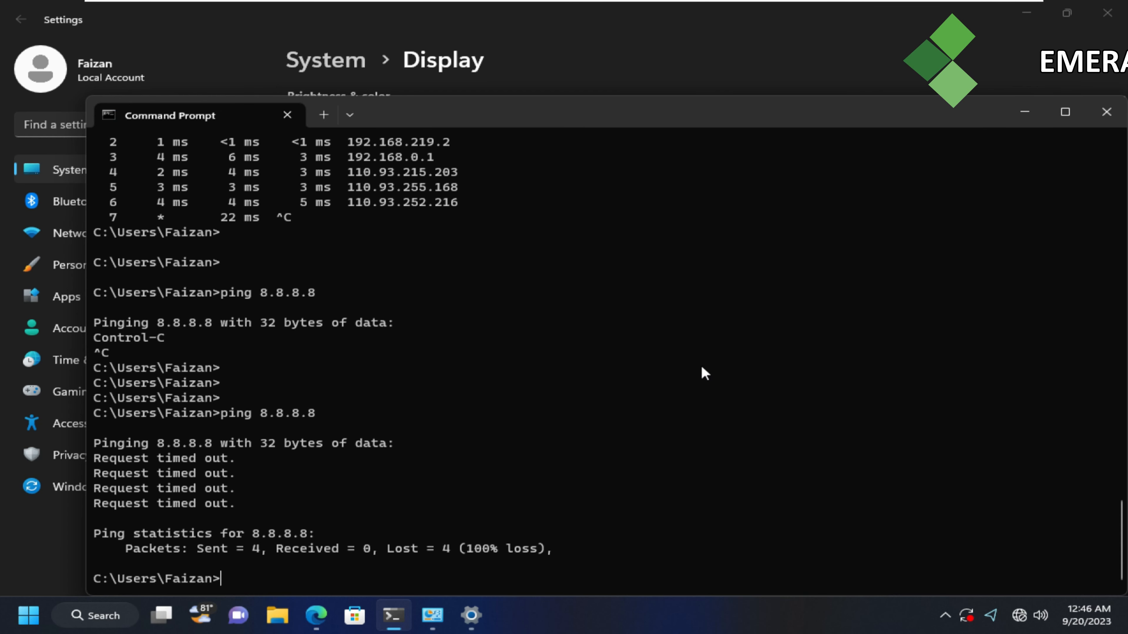
key("F9")
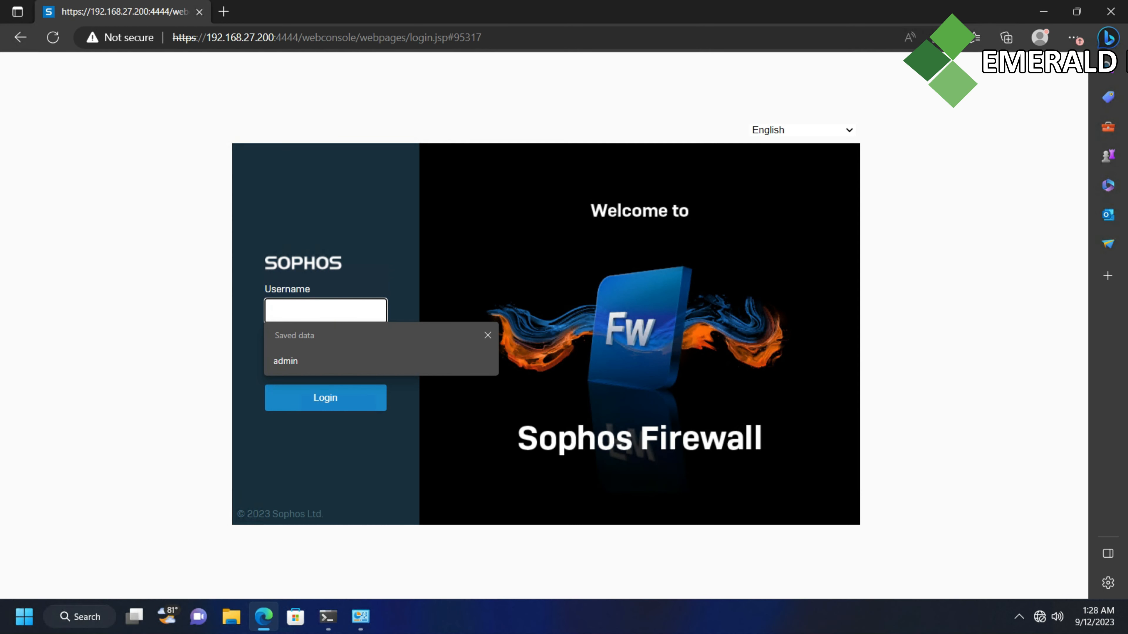
Log in to the Sophos Firewall console as admin with the account password
type("admin")
key("Tab")
type("****")
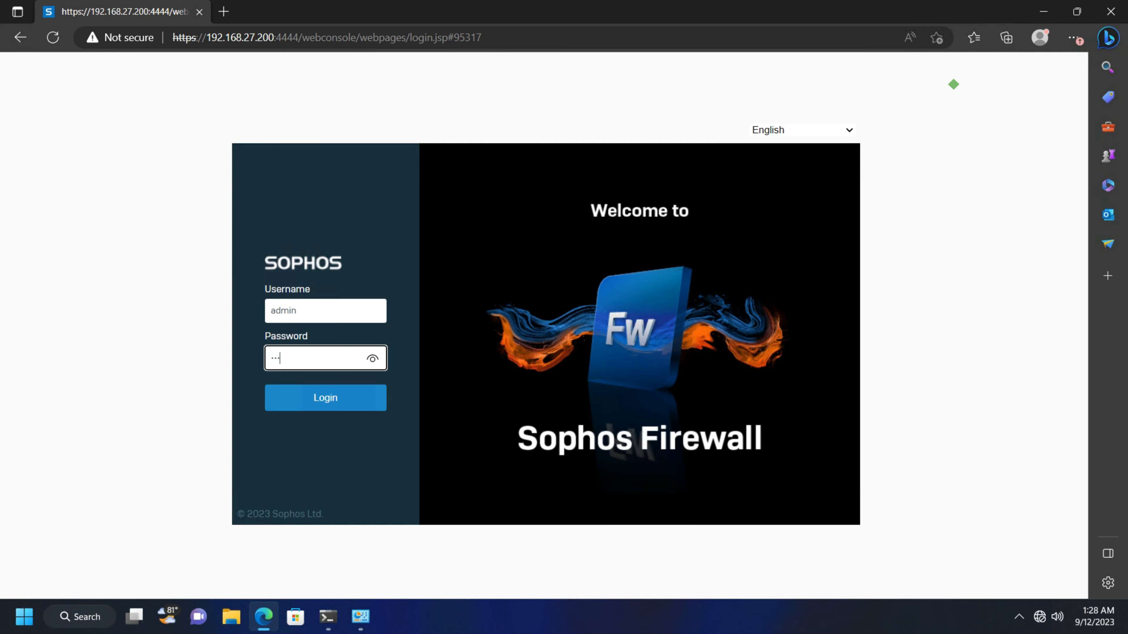
type("******")
key("Return")
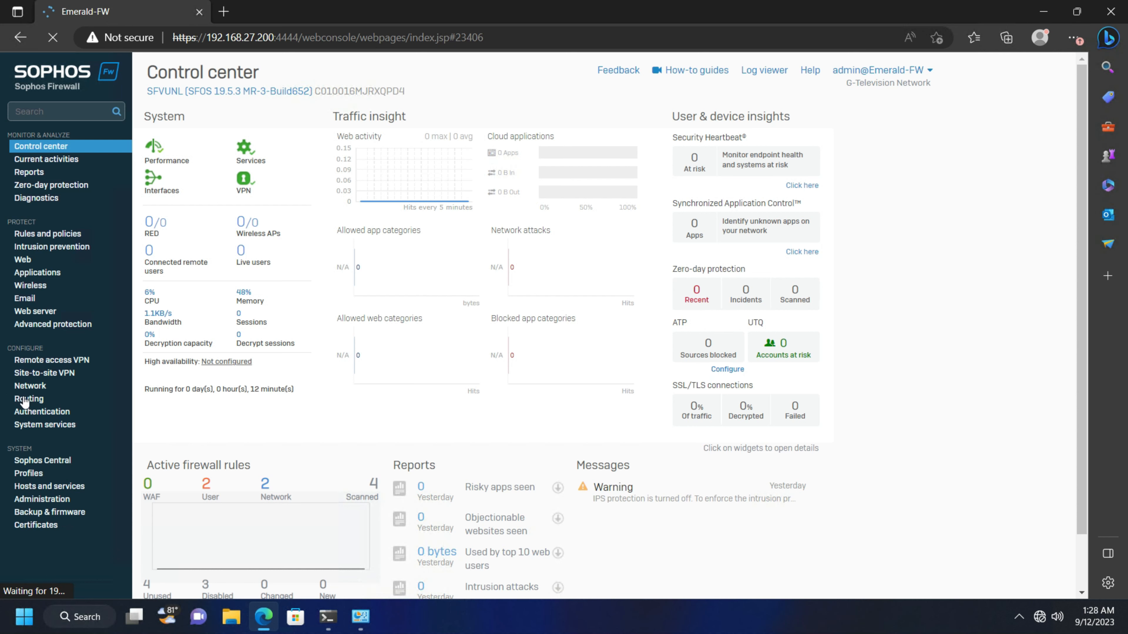
Rename the PortA interface to LAN under Network and confirm the interface update
left_click(28, 385)
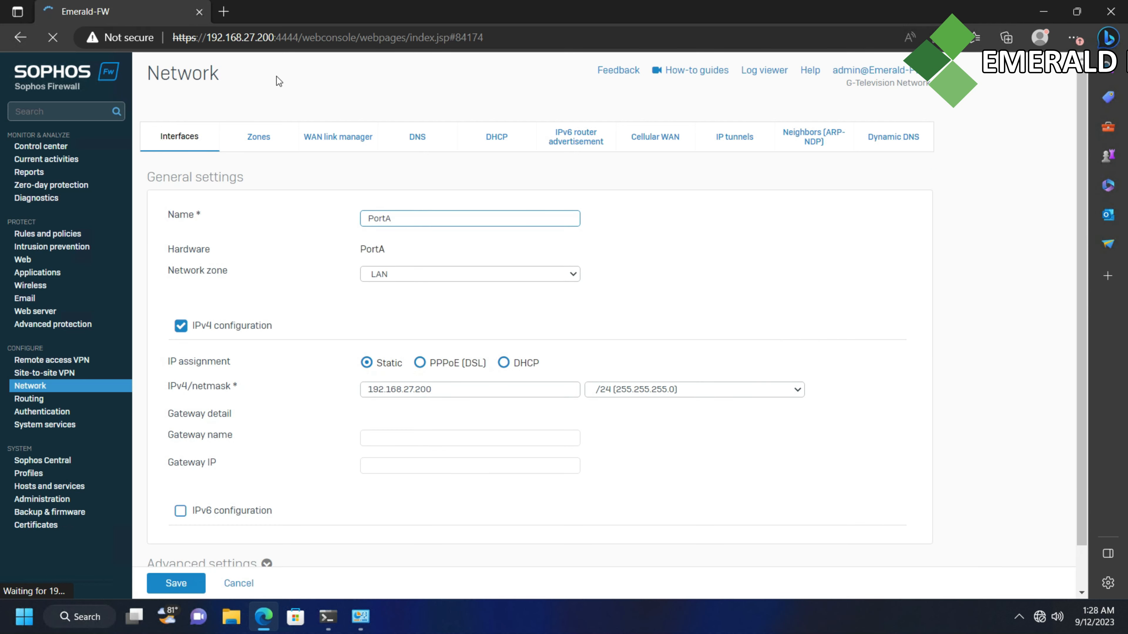
left_click(407, 218)
double_click(407, 219)
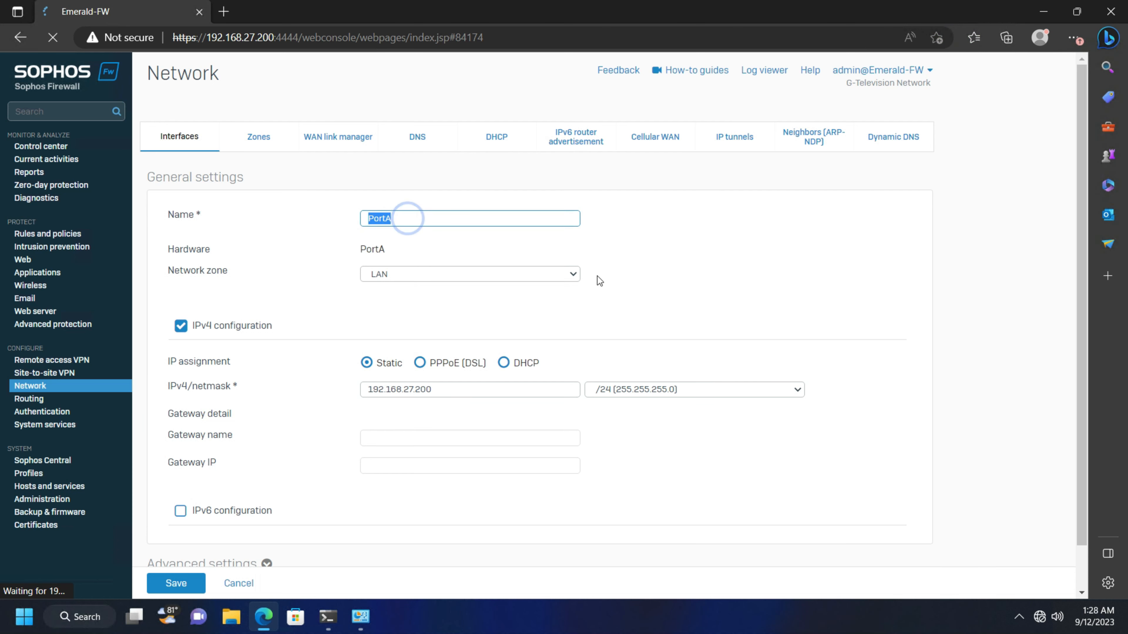
type("LAN")
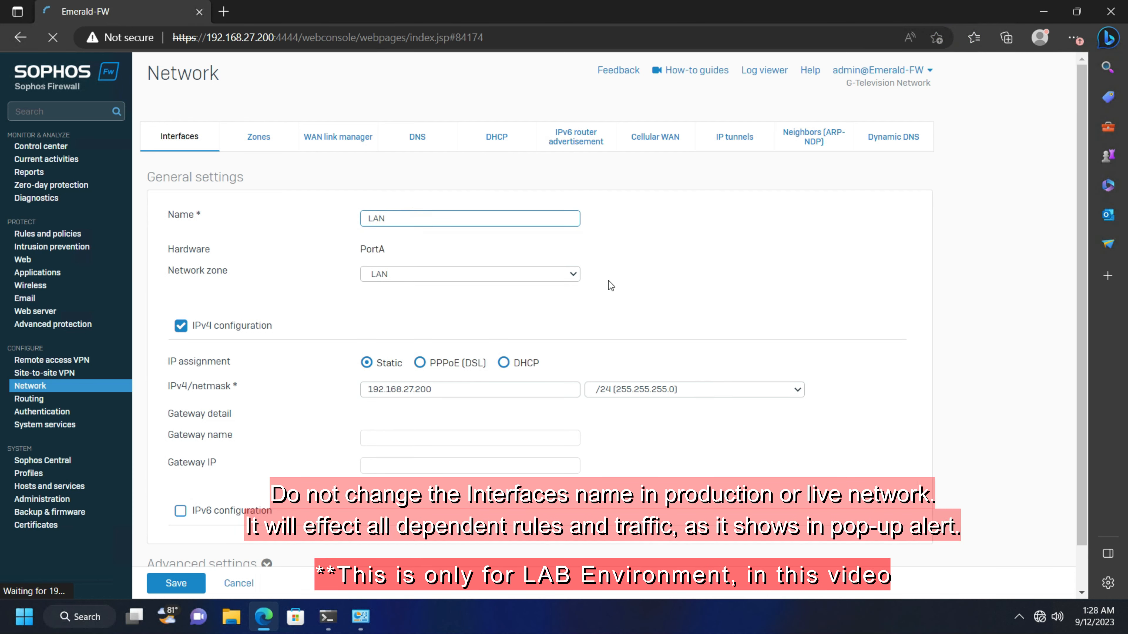
left_click(177, 583)
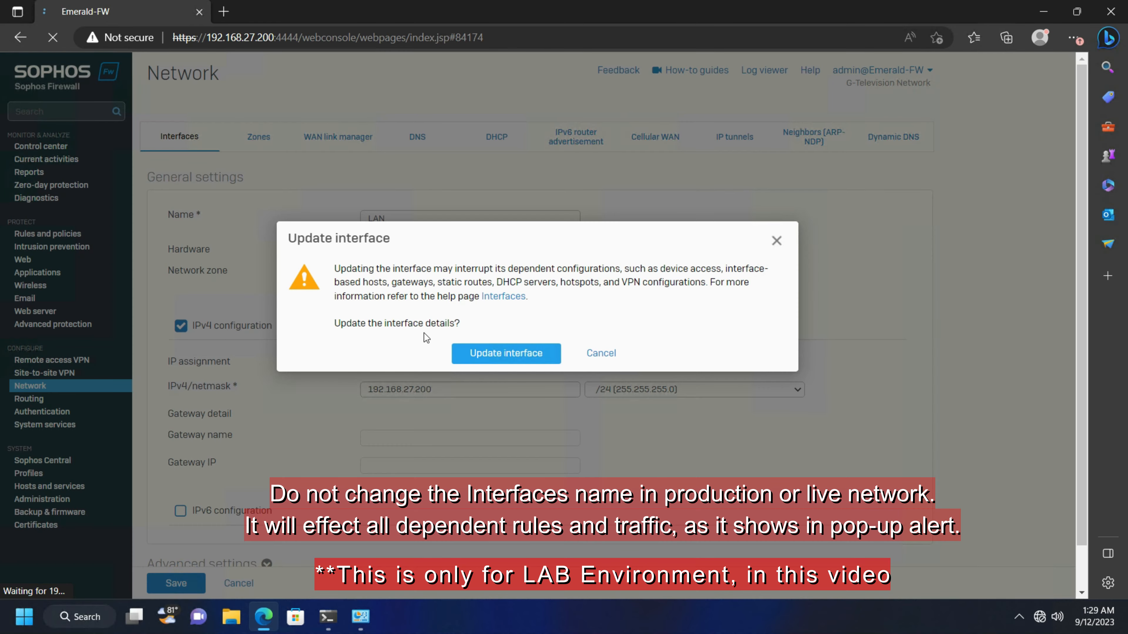
left_click_drag(334, 282, 599, 282)
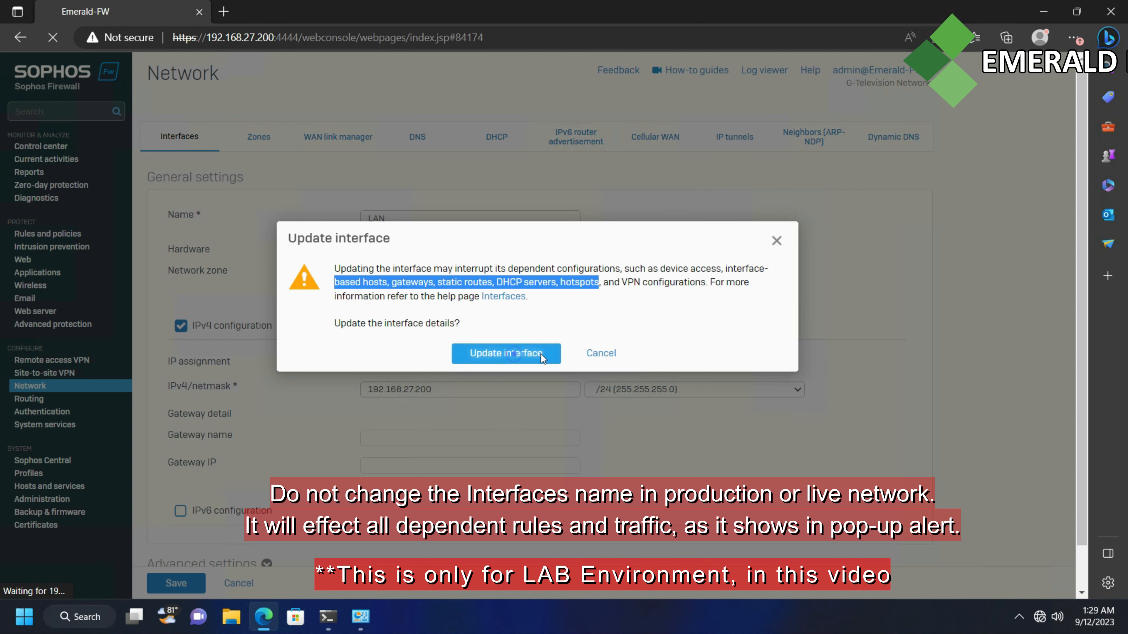
left_click(515, 359)
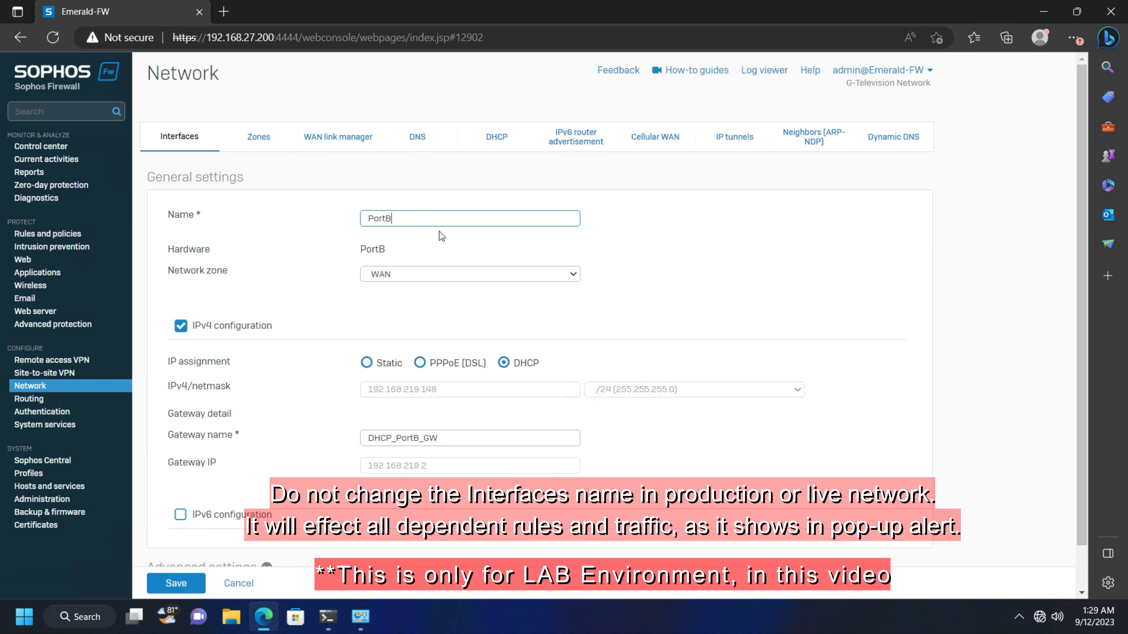
Rename PortB to WAN, confirm the update, and go to Rules and policies
left_click_drag(374, 218, 305, 214)
type("WAN")
left_click(176, 583)
left_click(520, 365)
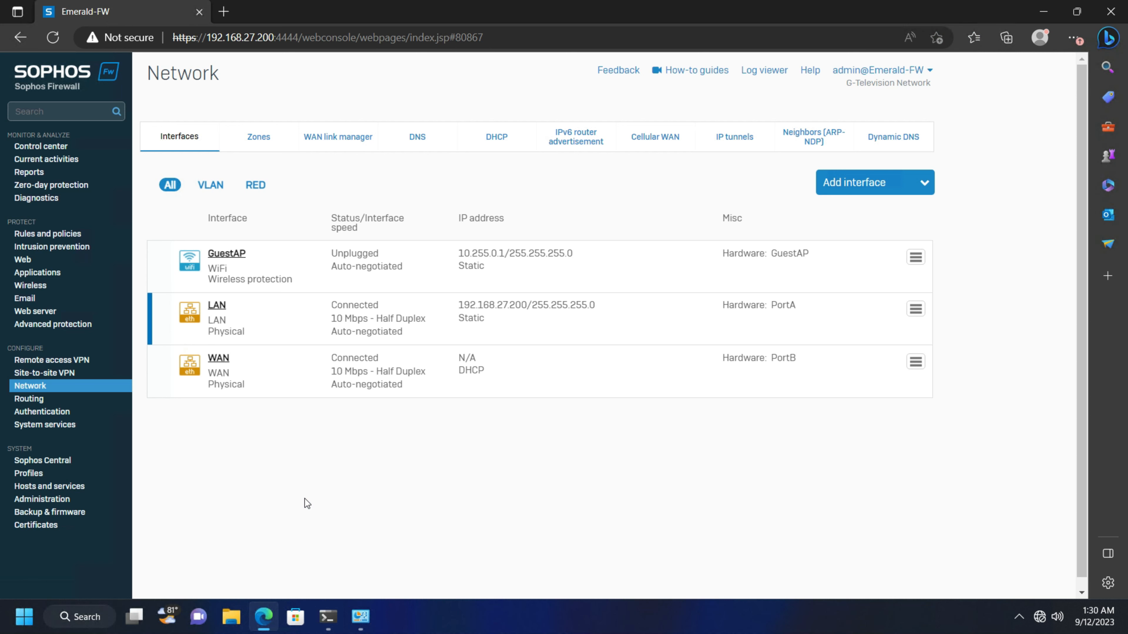
left_click(312, 486)
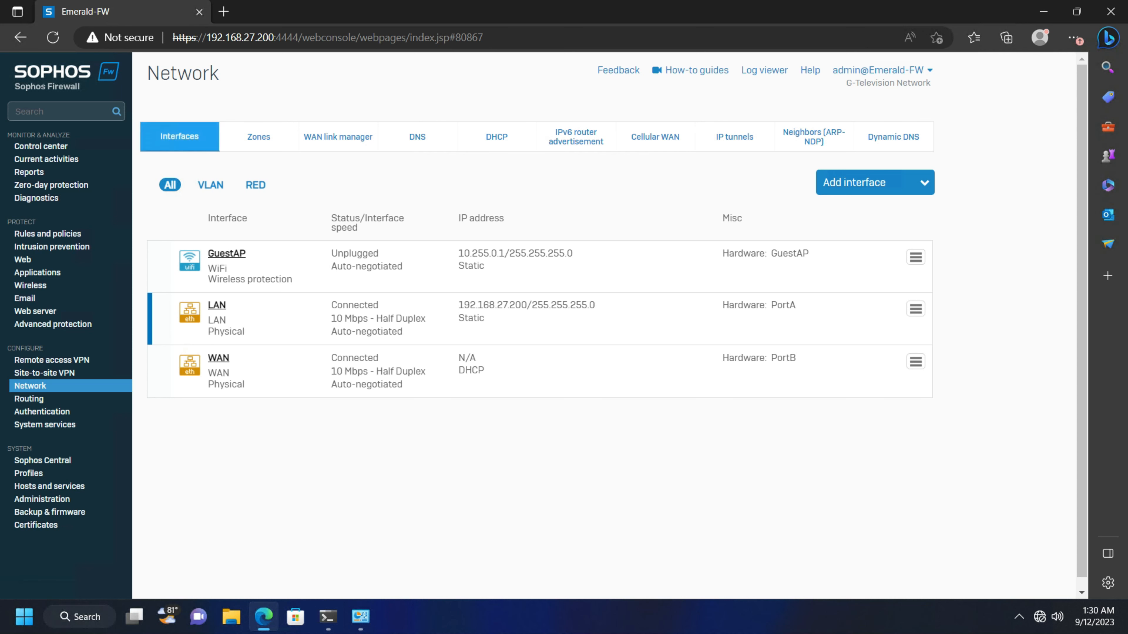
left_click(57, 232)
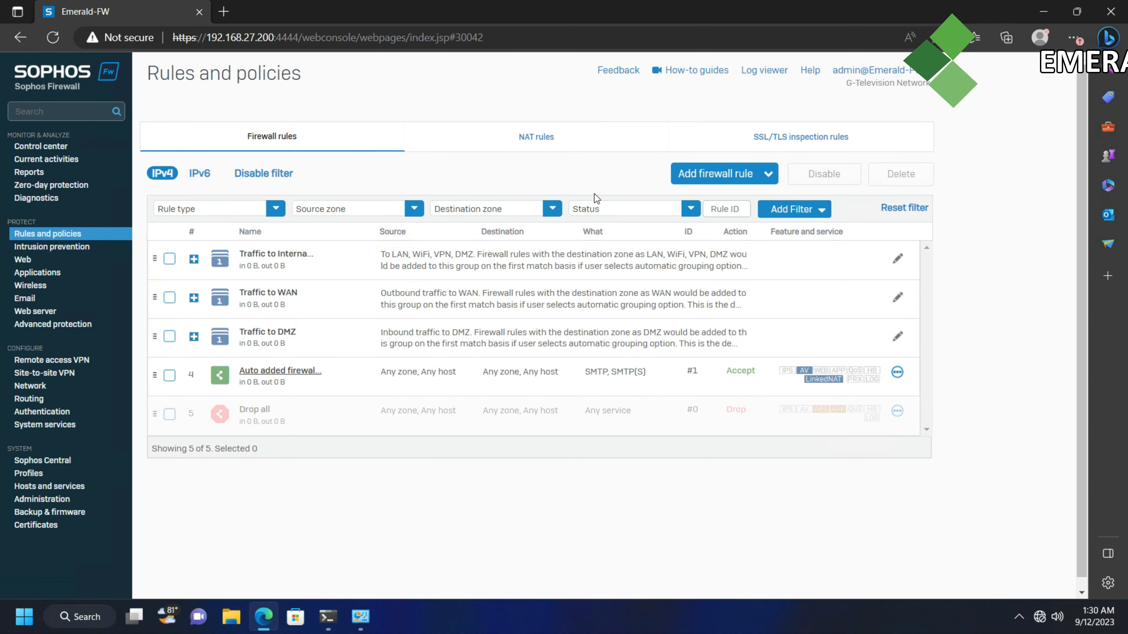
Start a new firewall rule named 'Access Internet' with a description about internet access for LAN
left_click(755, 174)
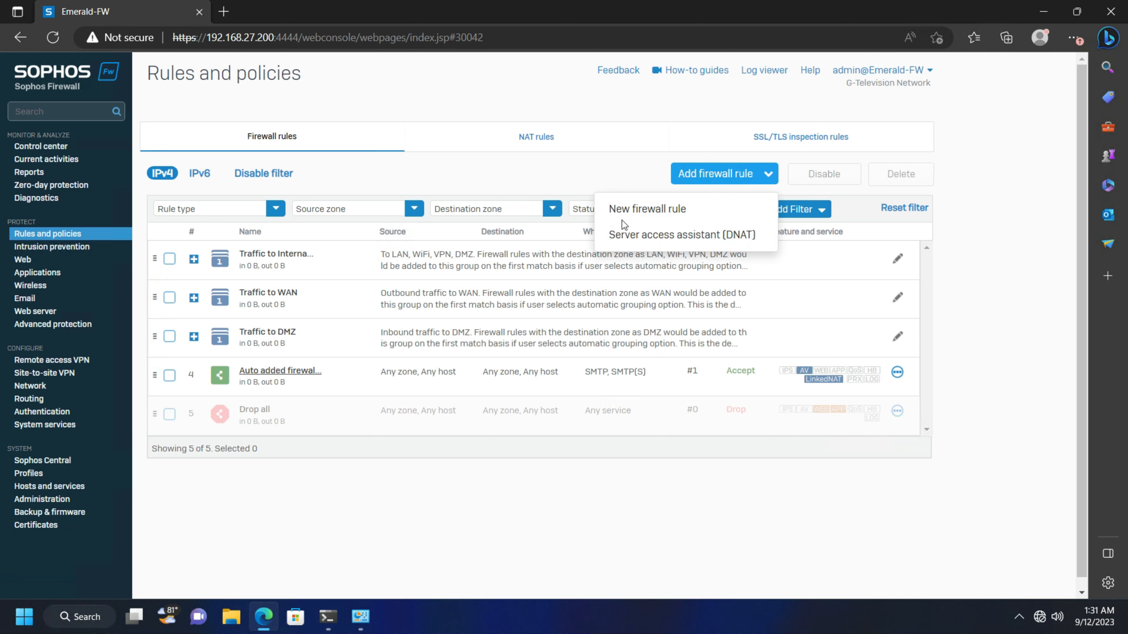
left_click(649, 216)
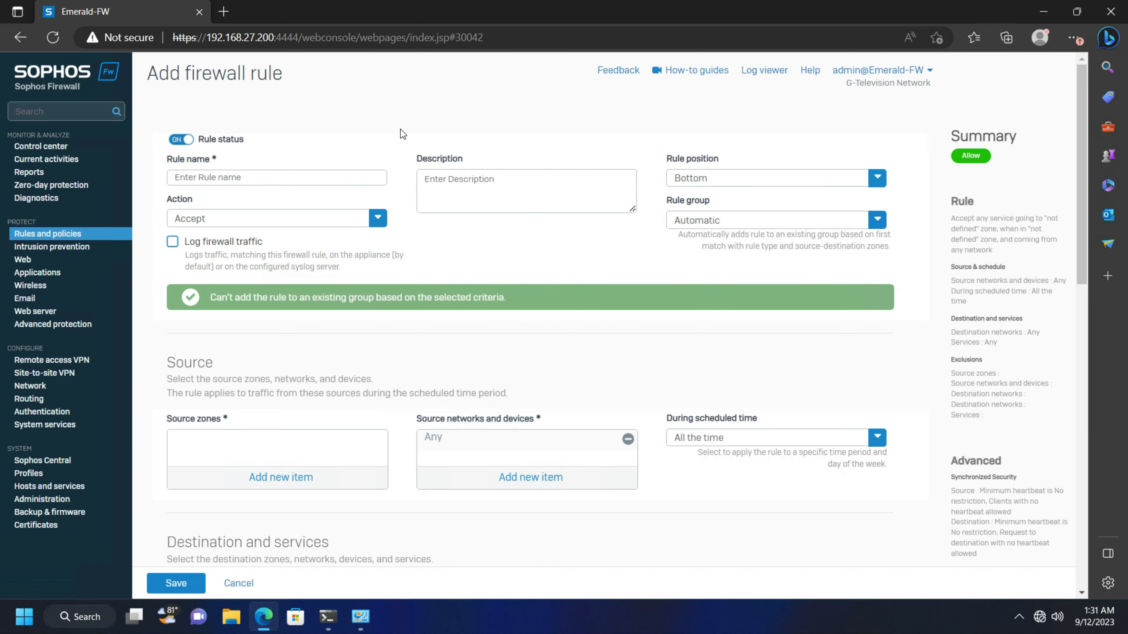
left_click(292, 177)
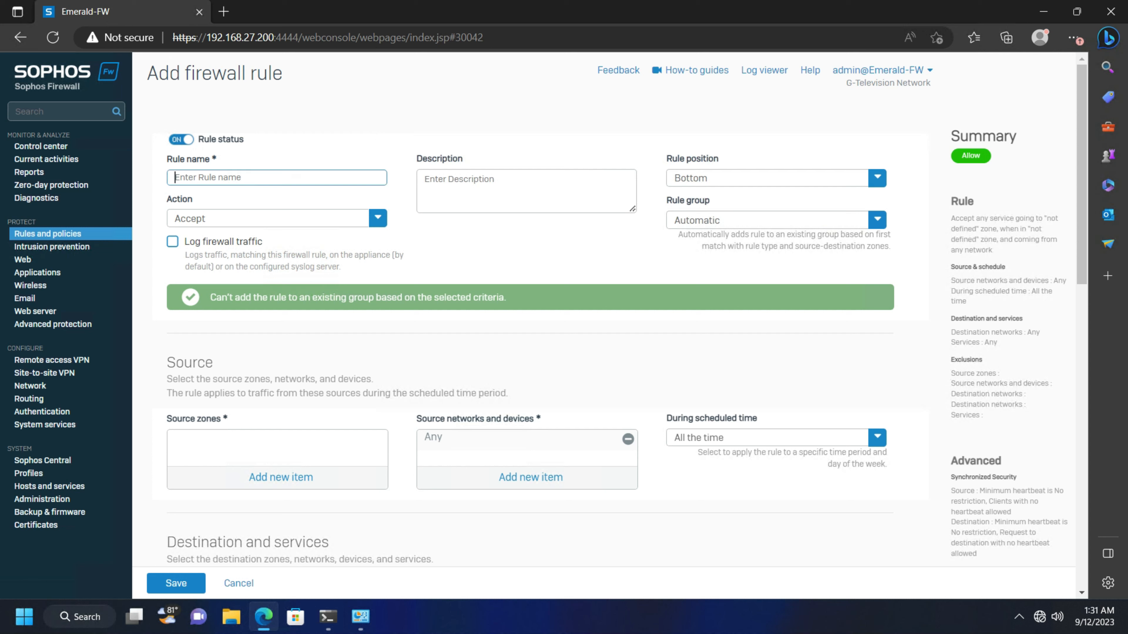
type("Access")
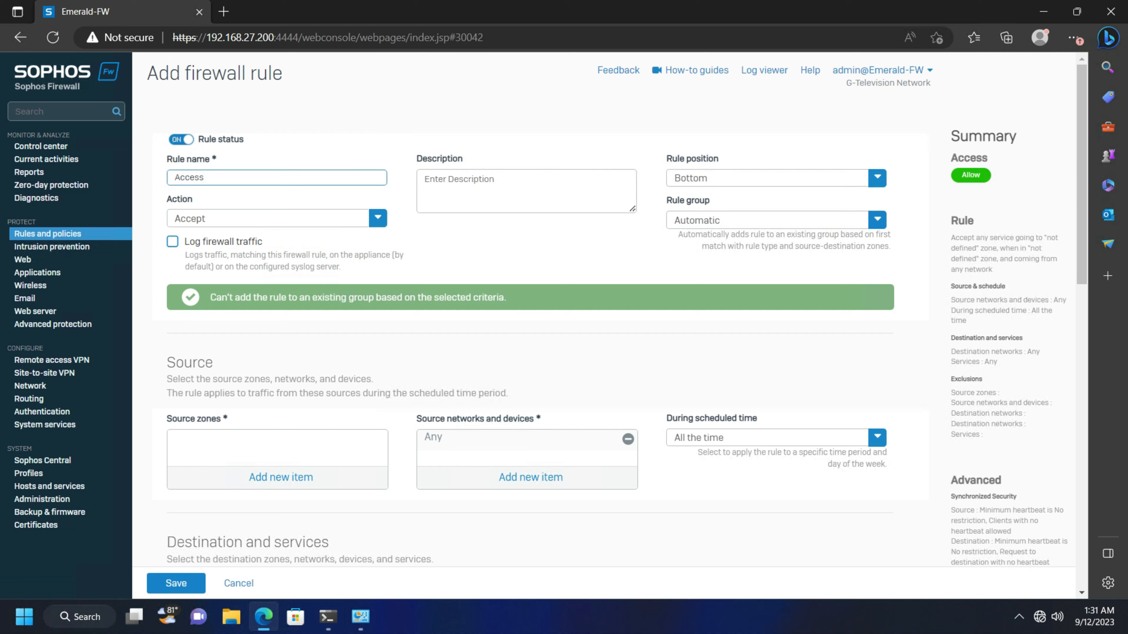
type(" I")
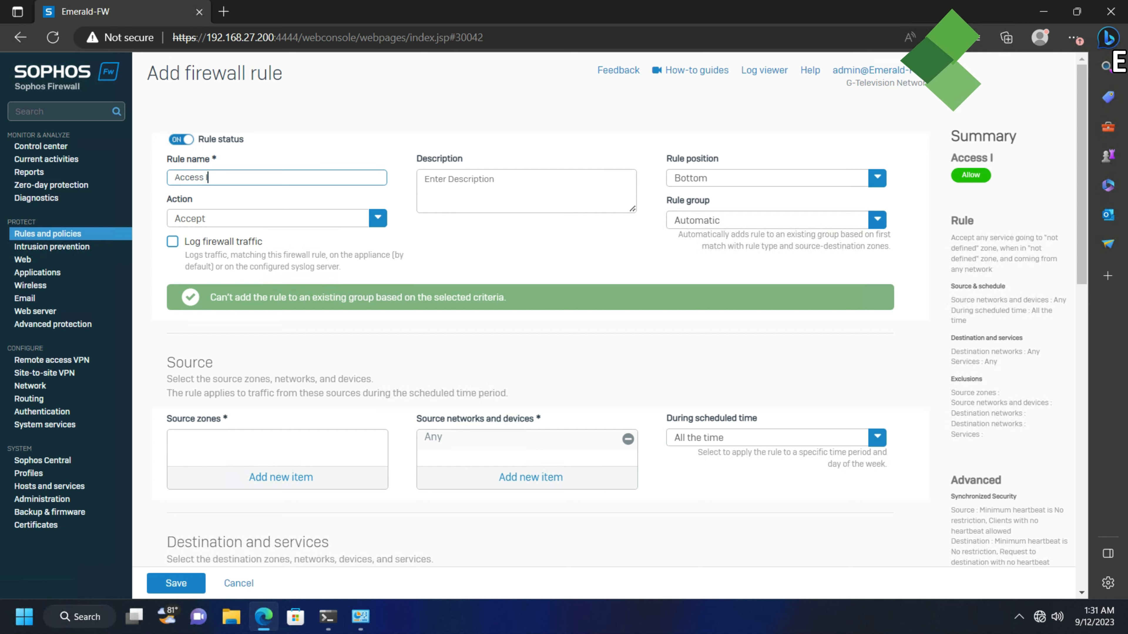
type("nternet")
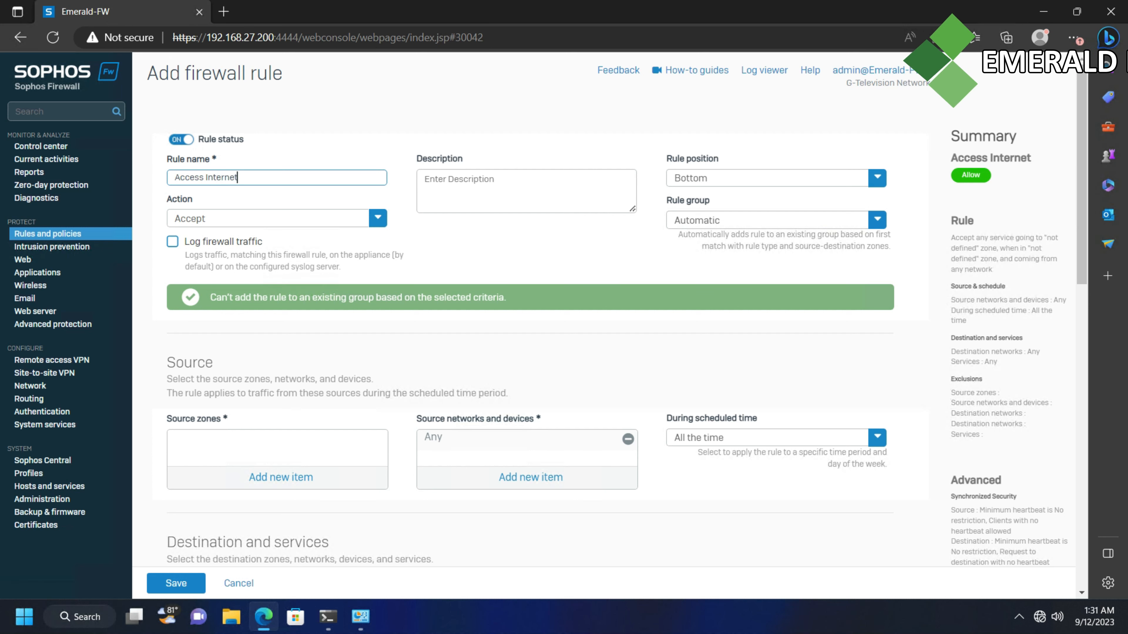
left_click(478, 185)
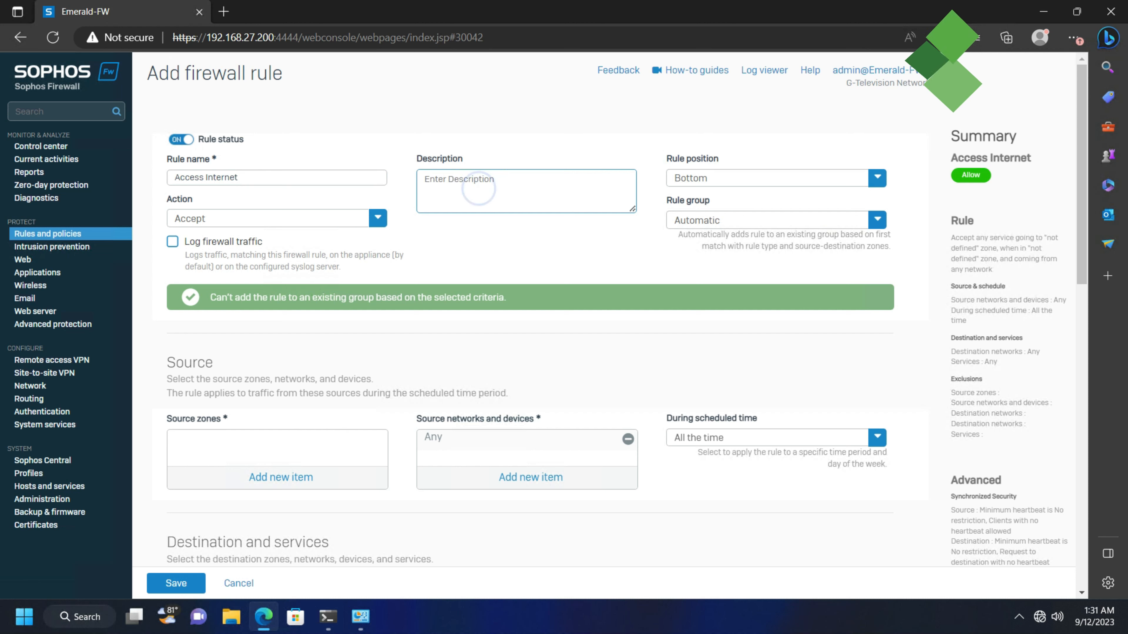
type("Rule for accessing the Inter")
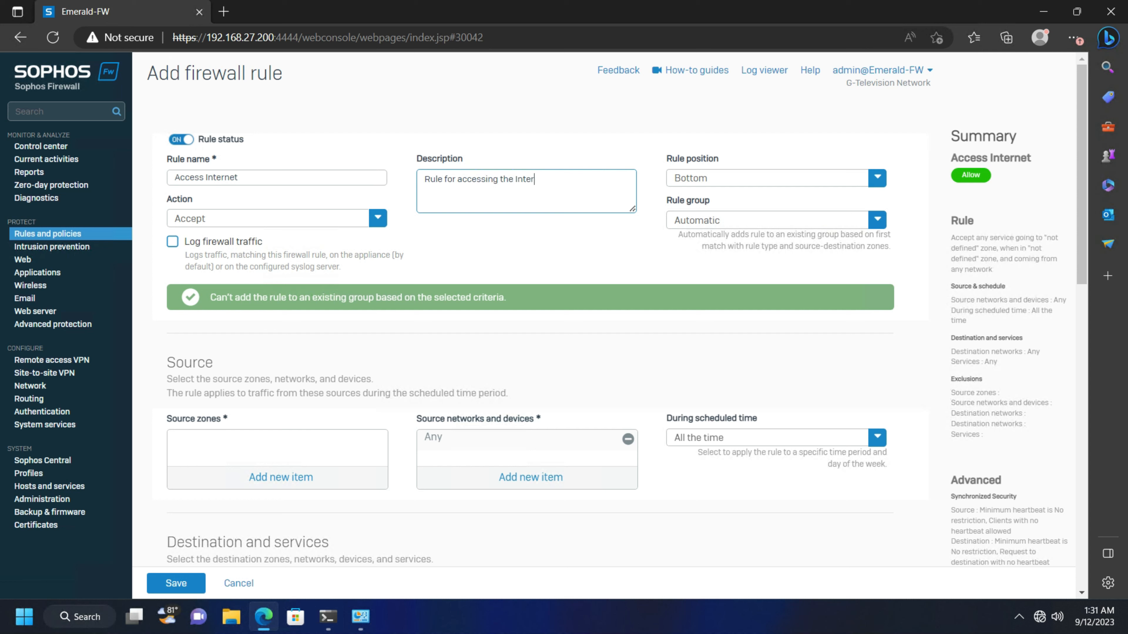
type("all")
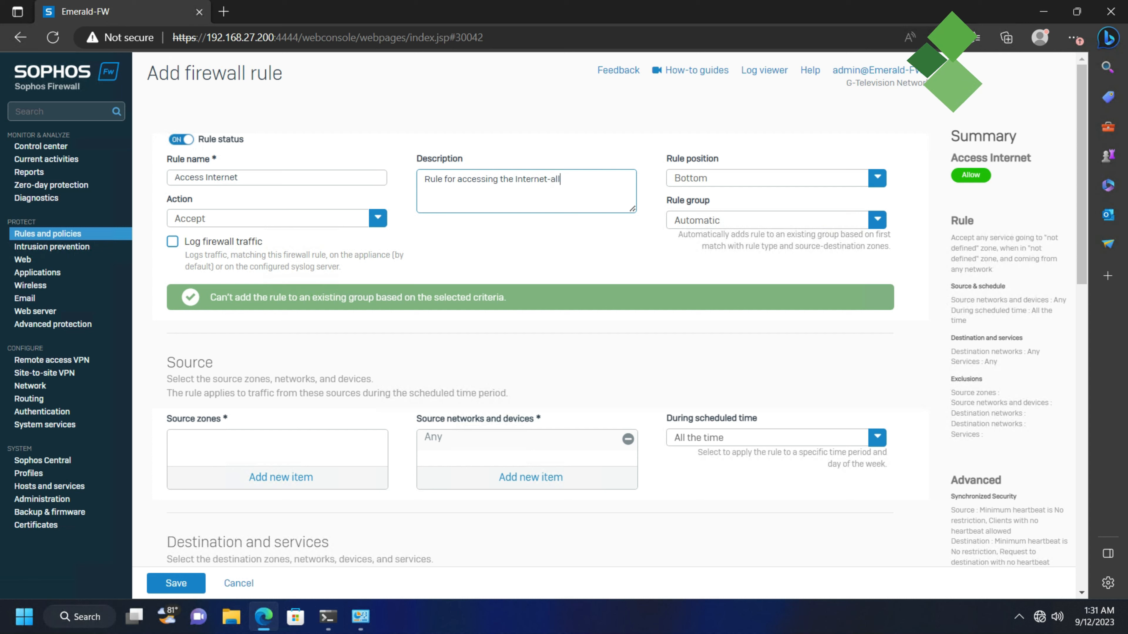
key("BackSpace")
key("BackSpace")
key("BackSpace")
key("BackSpace")
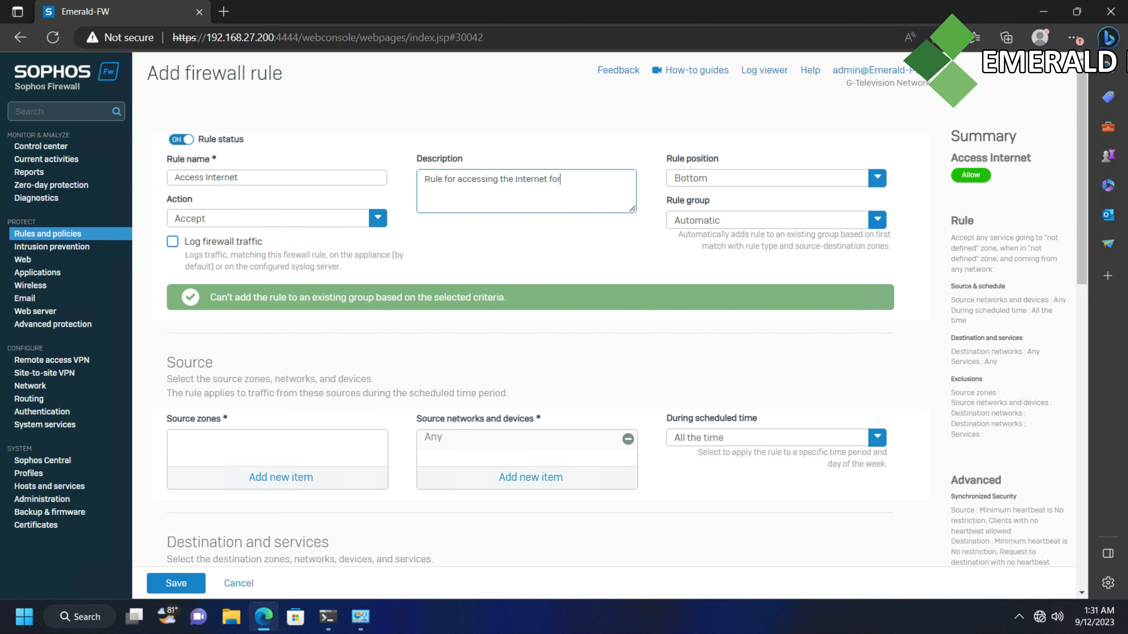
type("for LAN")
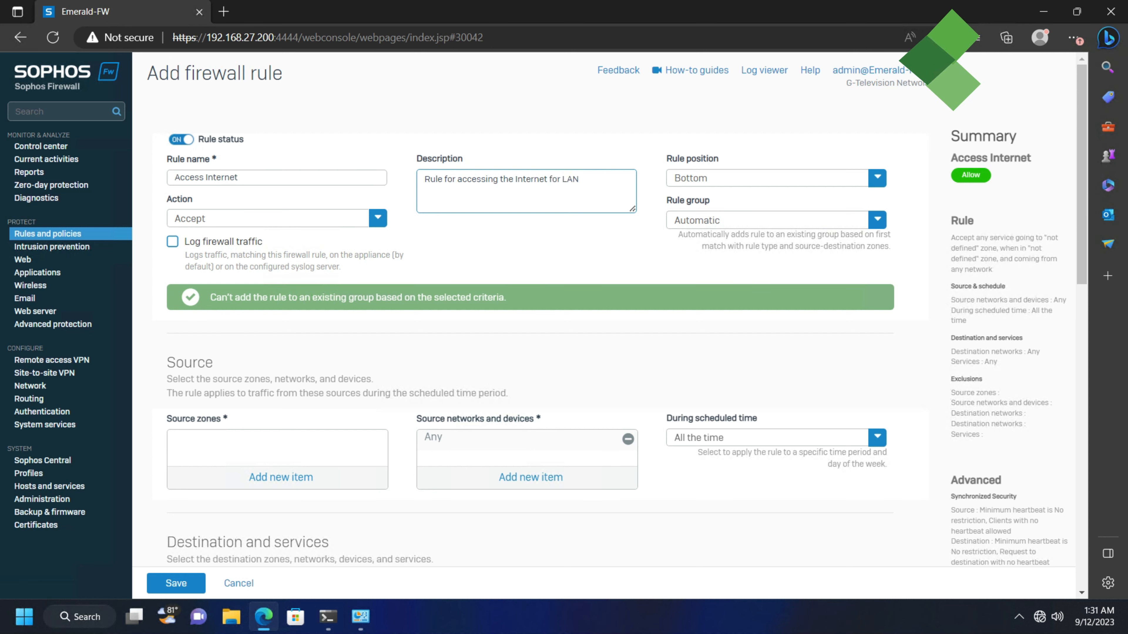
Set the rule position to Top and the rule group to None
left_click(877, 177)
left_click(704, 205)
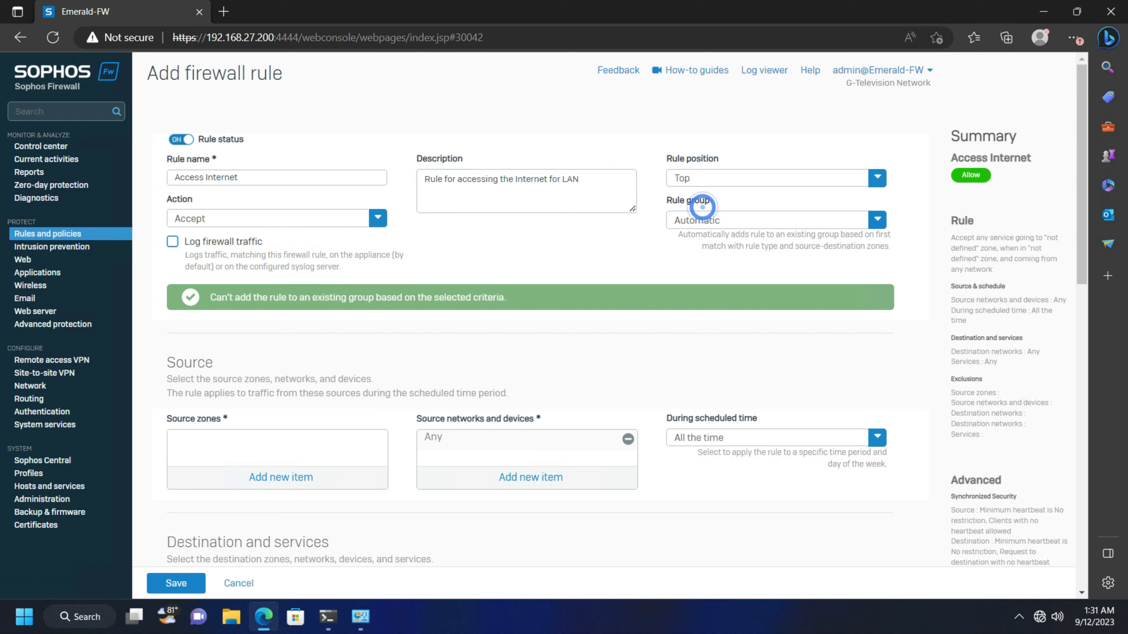
left_click(876, 220)
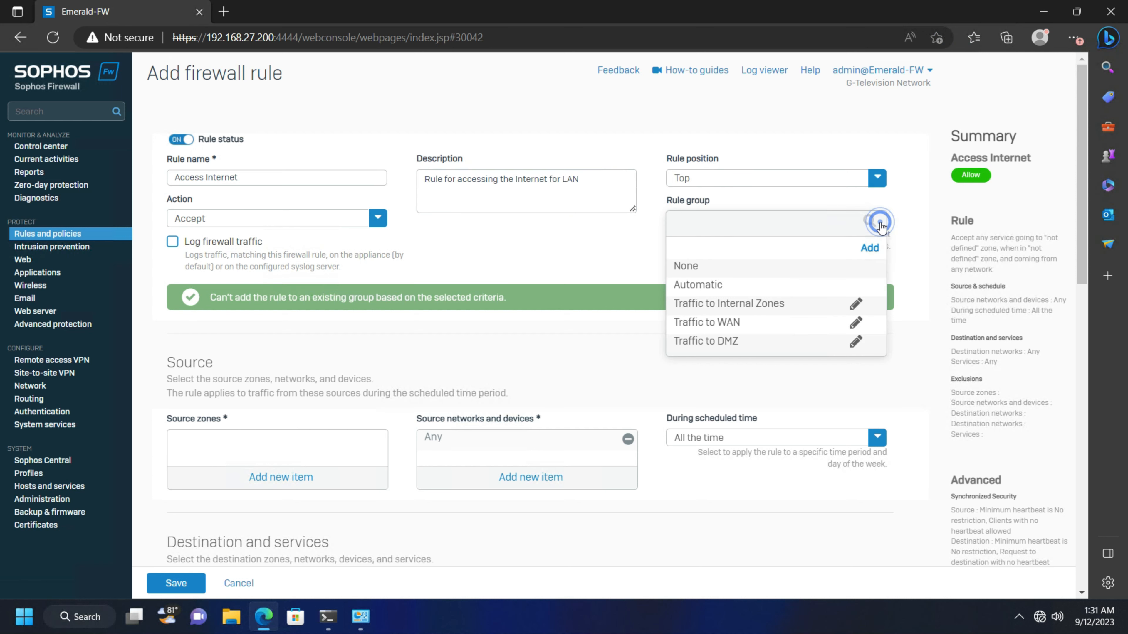
left_click(732, 269)
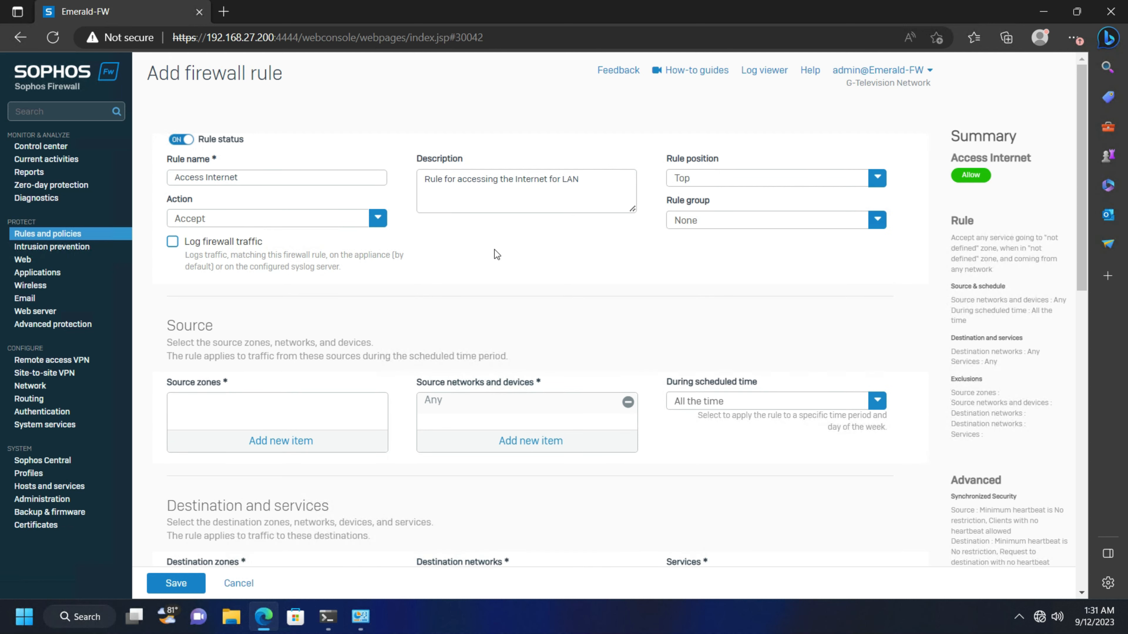
Set LAN as the rule's source zone
scroll(497, 249, "down", 3)
scroll(284, 200, "up", 3)
left_click(281, 441)
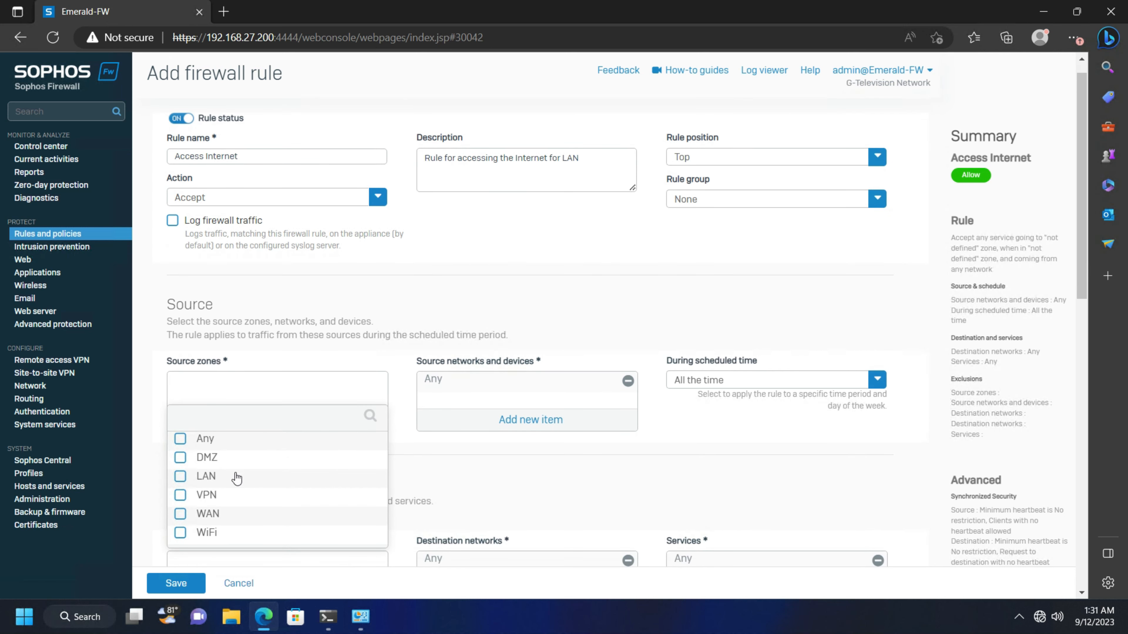
left_click(180, 476)
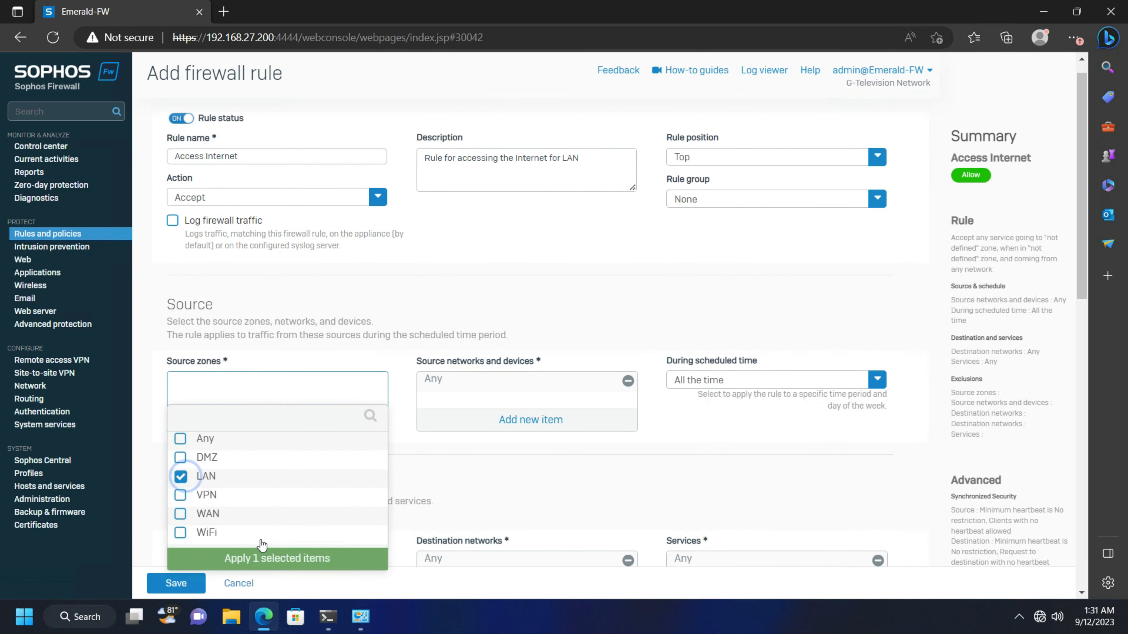
left_click(264, 557)
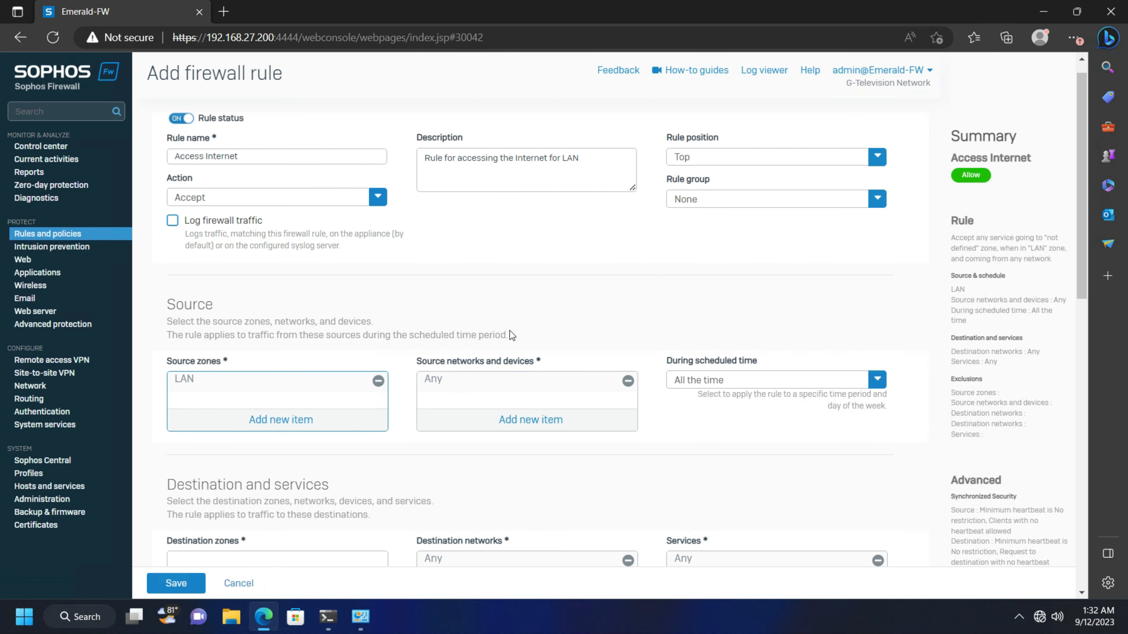
left_click(512, 318)
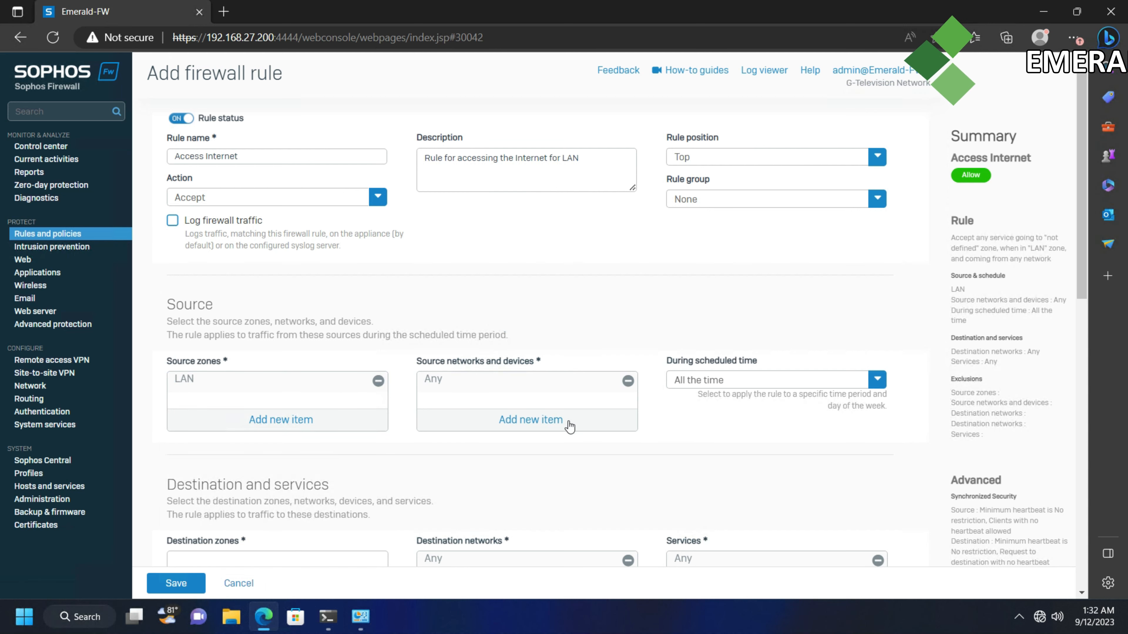
From the source networks list, start adding a new IP host
left_click(550, 421)
scroll(359, 282, "down", 3)
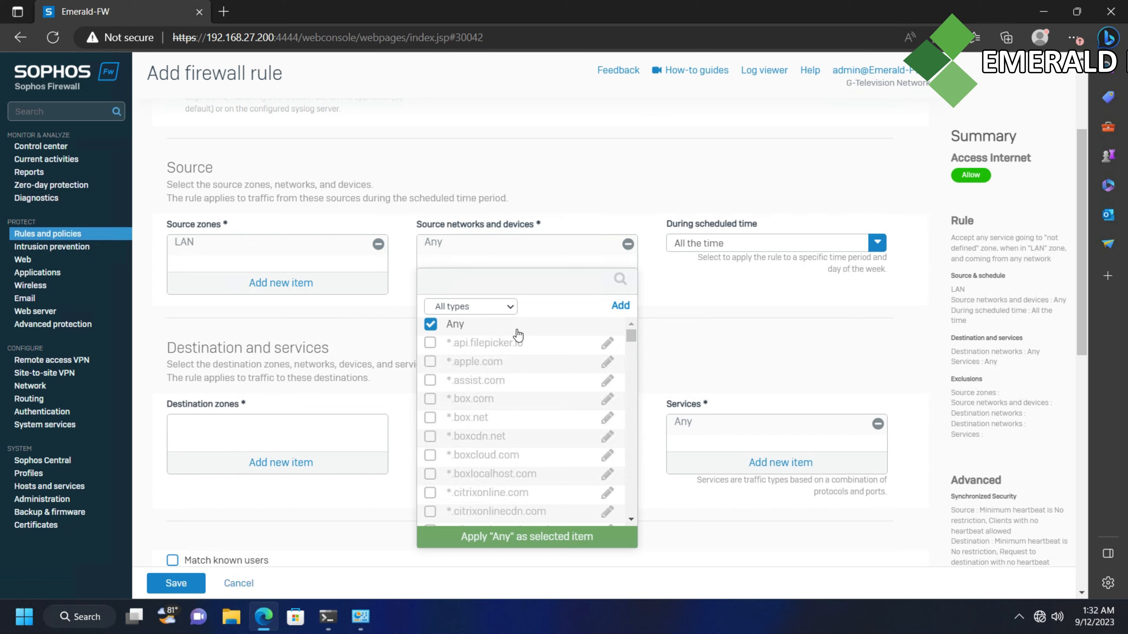
scroll(604, 365, "down", 5)
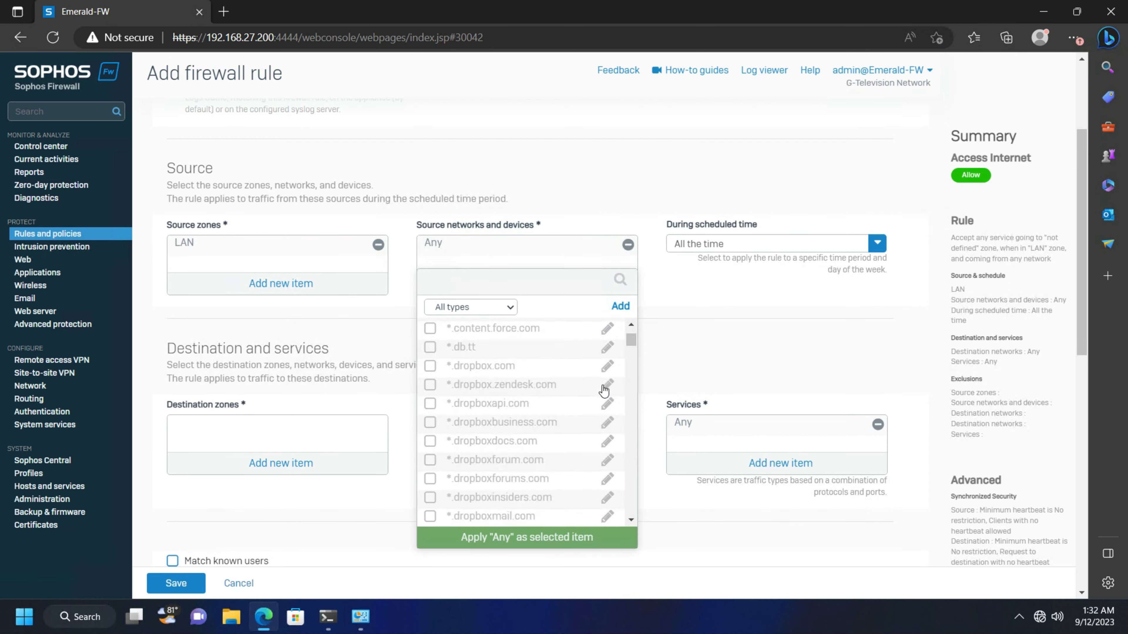
scroll(612, 334, "up", 3)
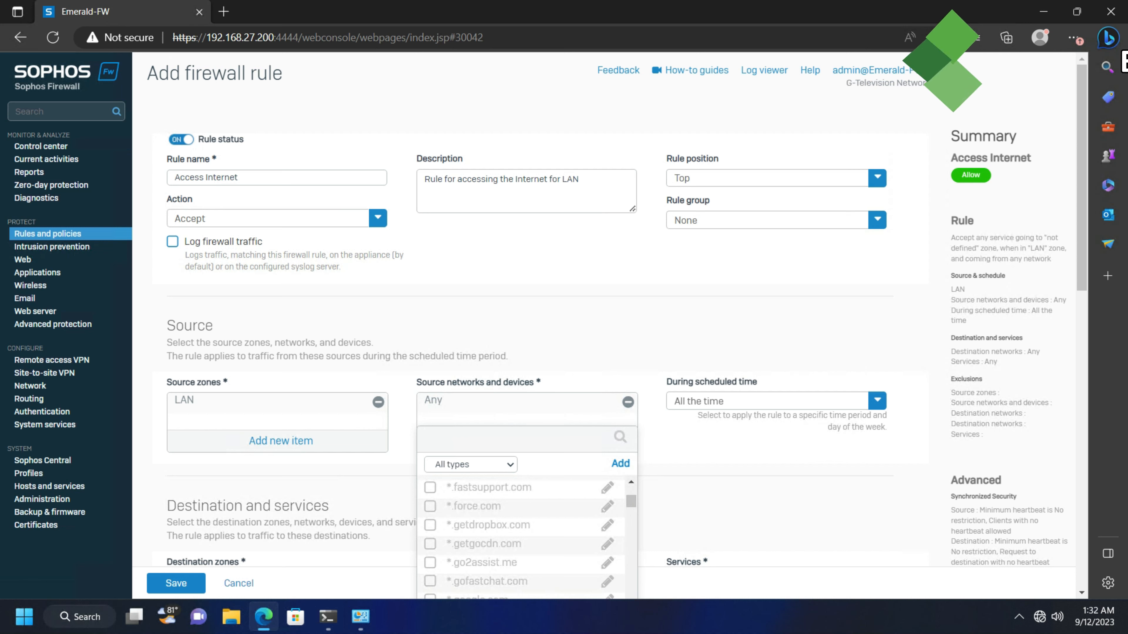
type("net")
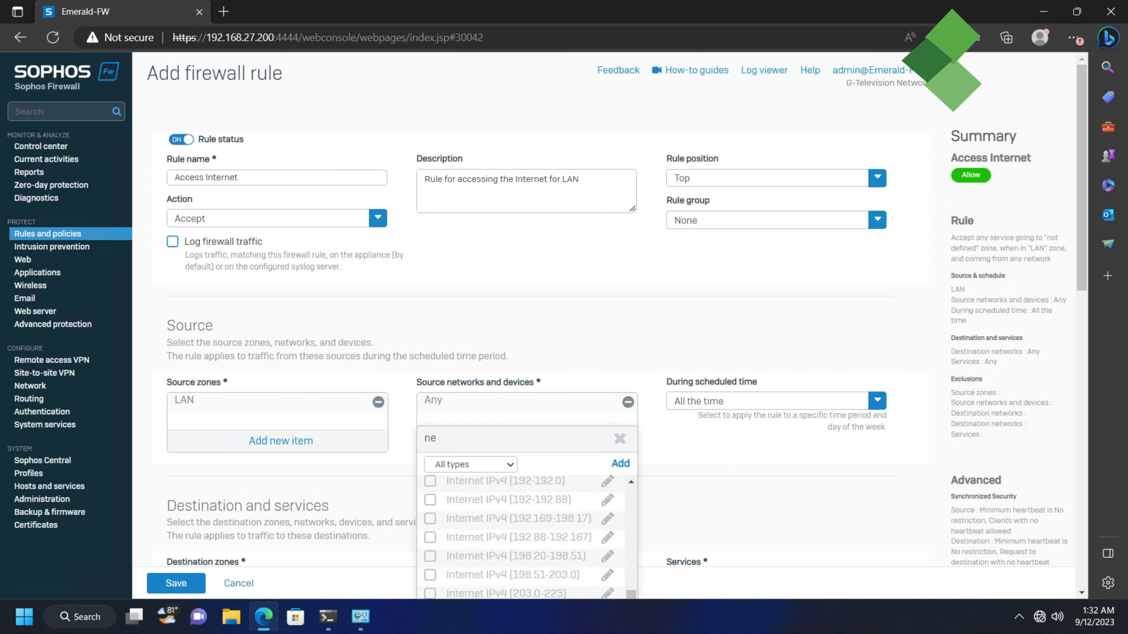
key("BackSpace")
key("BackSpace")
key("BackSpace")
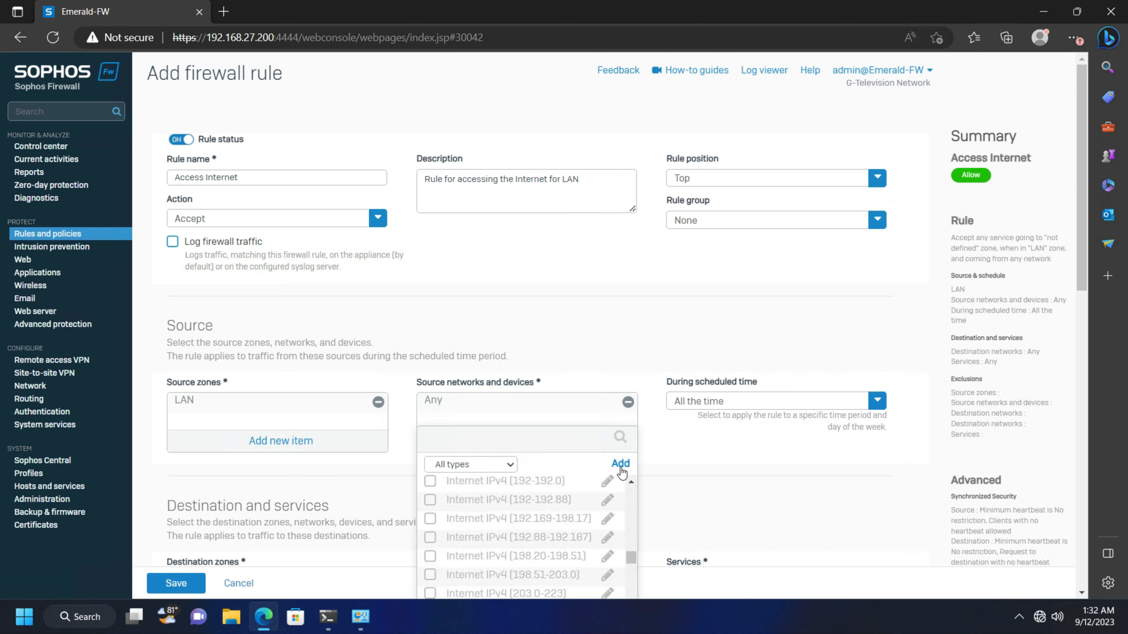
left_click(615, 464)
scroll(595, 493, "down", 5)
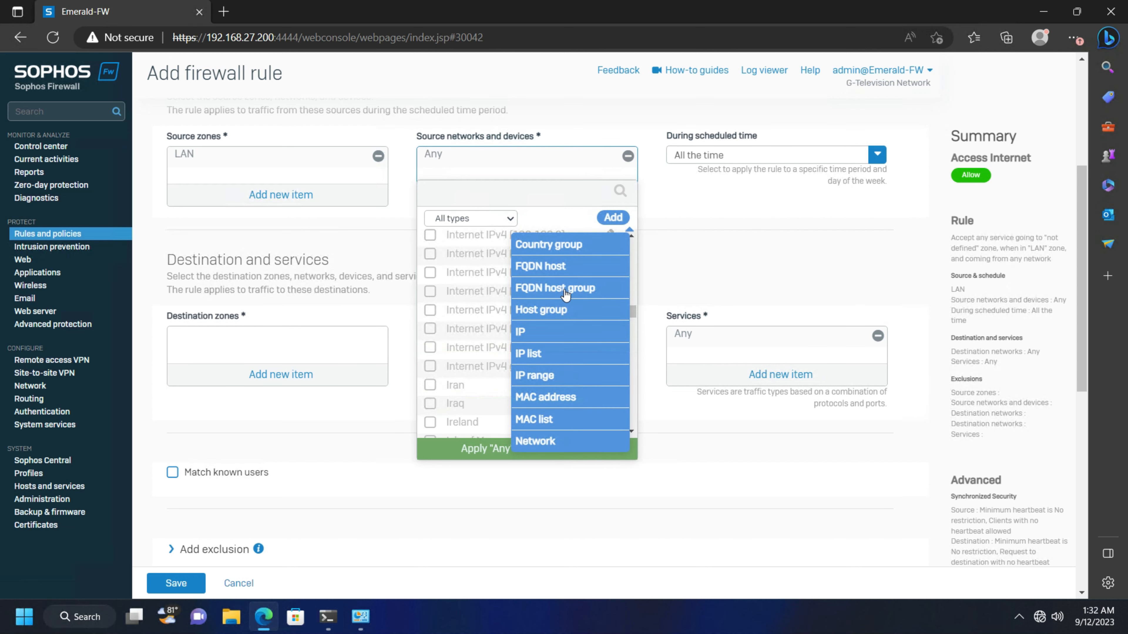
left_click(552, 442)
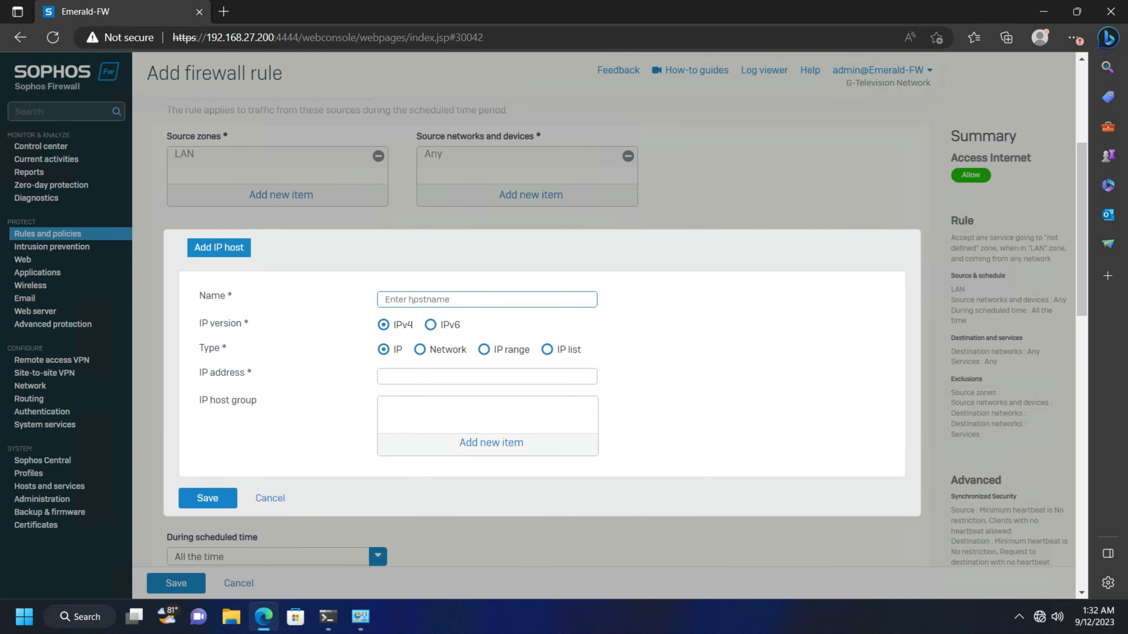
Save a new IP host 'LAN' as IP range 192.168.27.0 to 255.255.255.0
left_click(413, 302)
type("LAN")
left_click(430, 377)
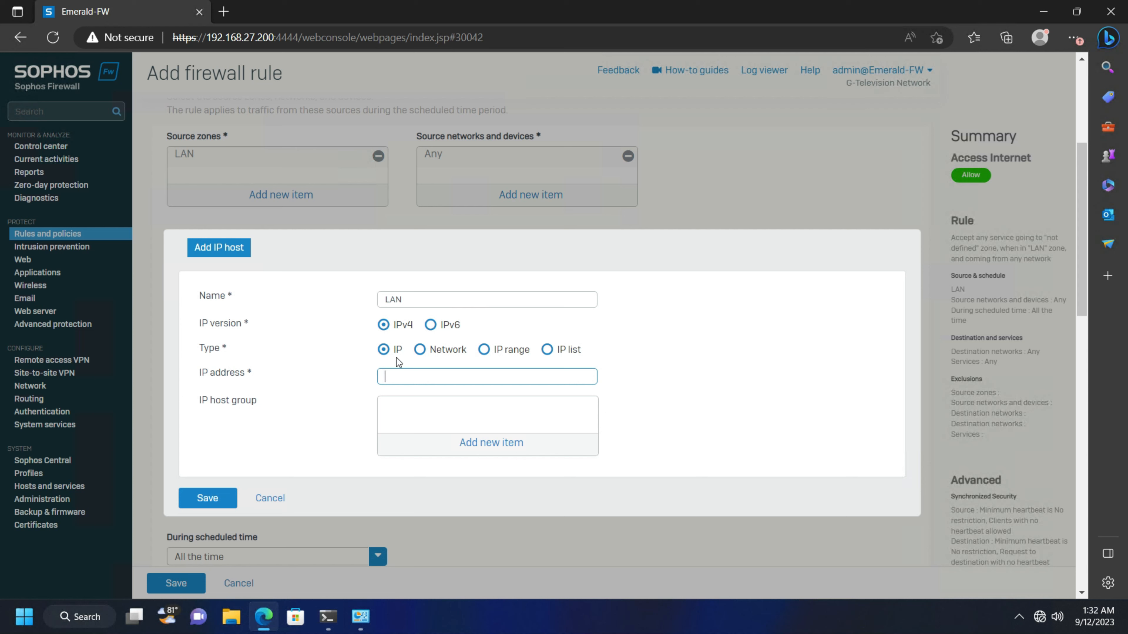
left_click(485, 349)
left_click(485, 376)
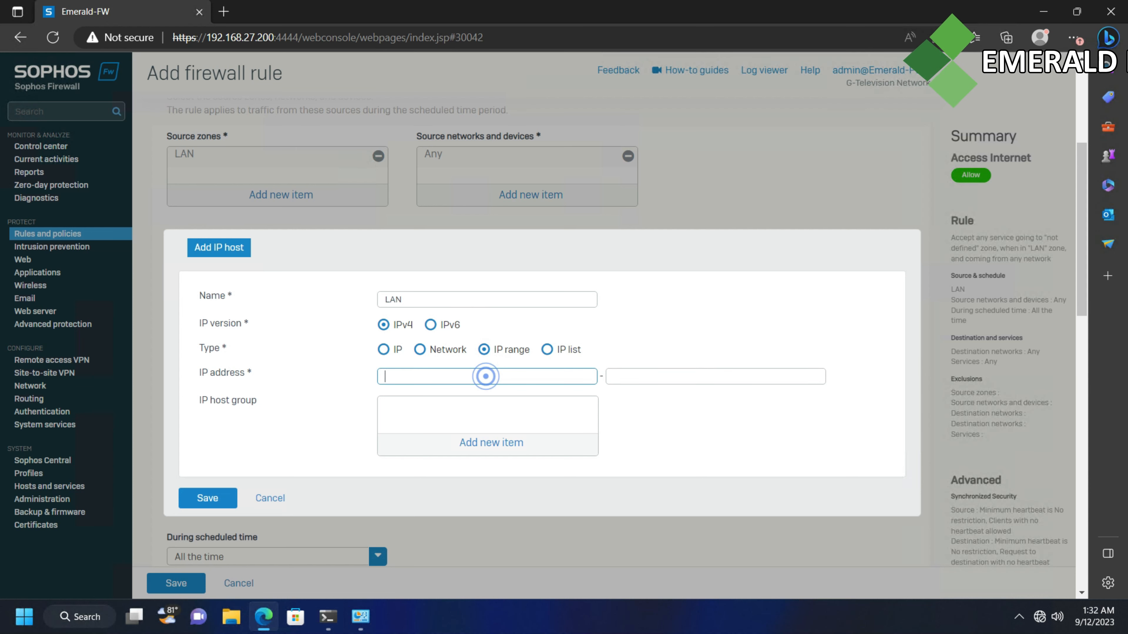
type("192.168.27.0")
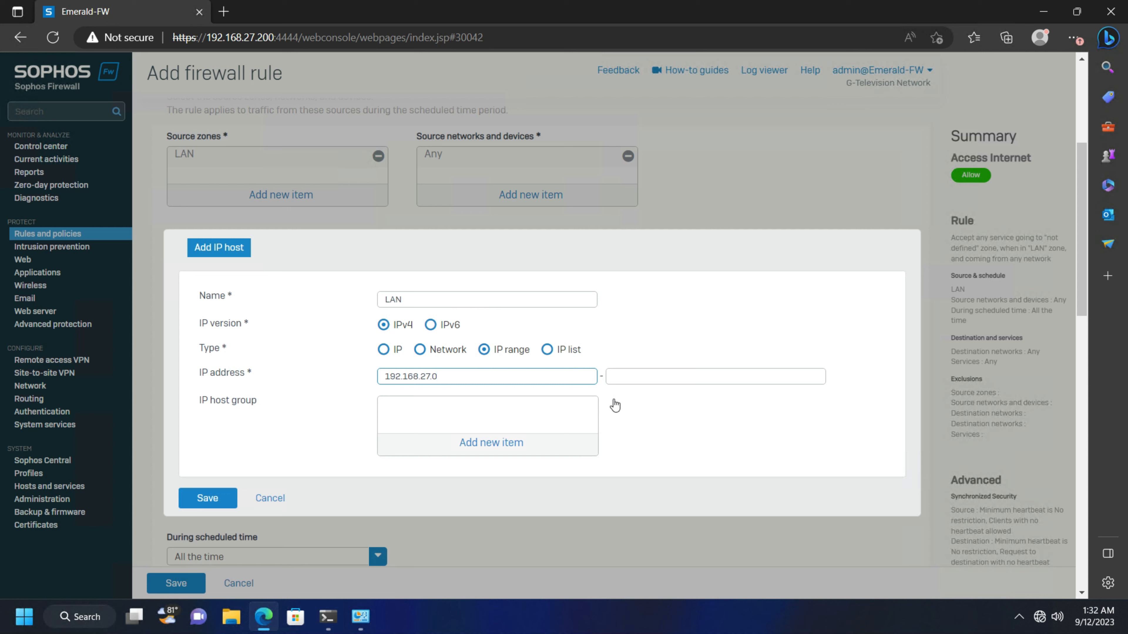
left_click(636, 381)
type("255.255.255.0")
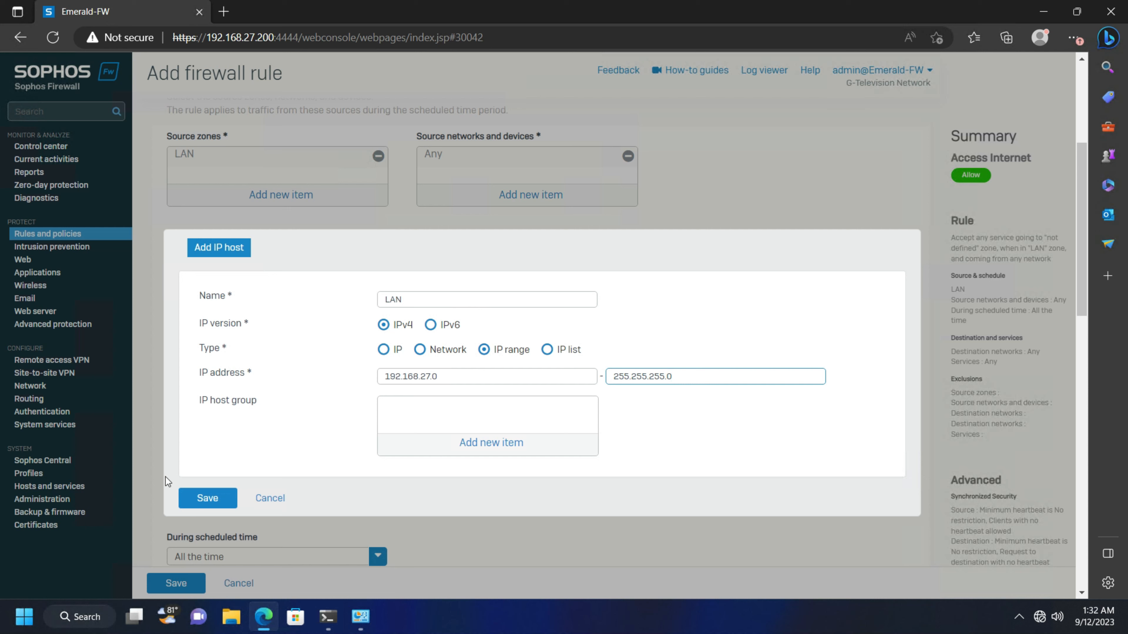
left_click(221, 498)
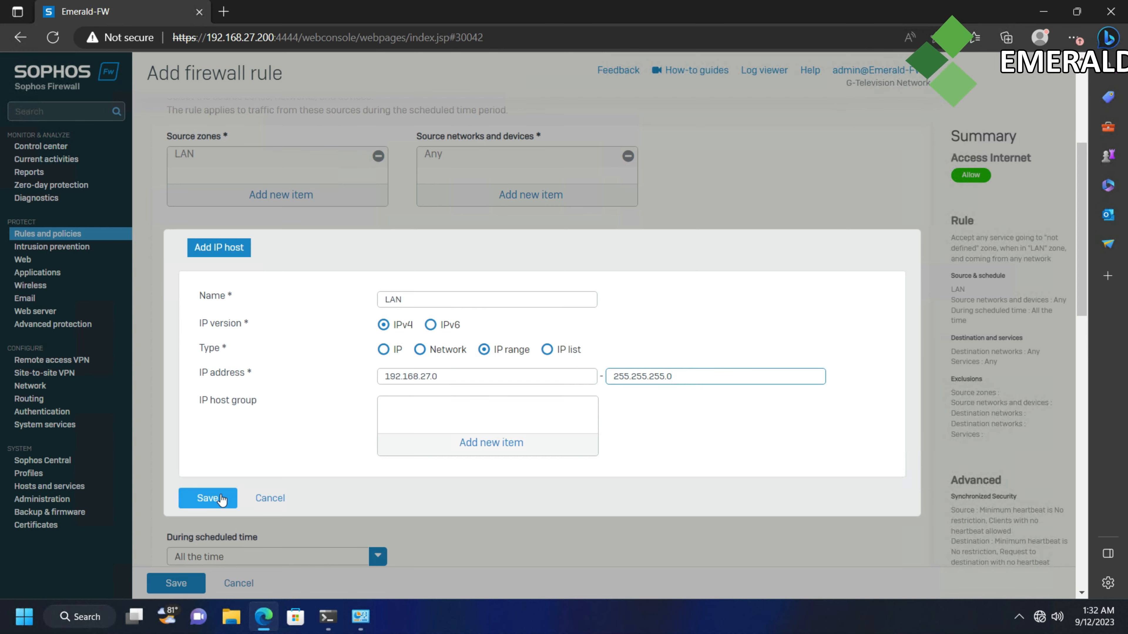
left_click(221, 498)
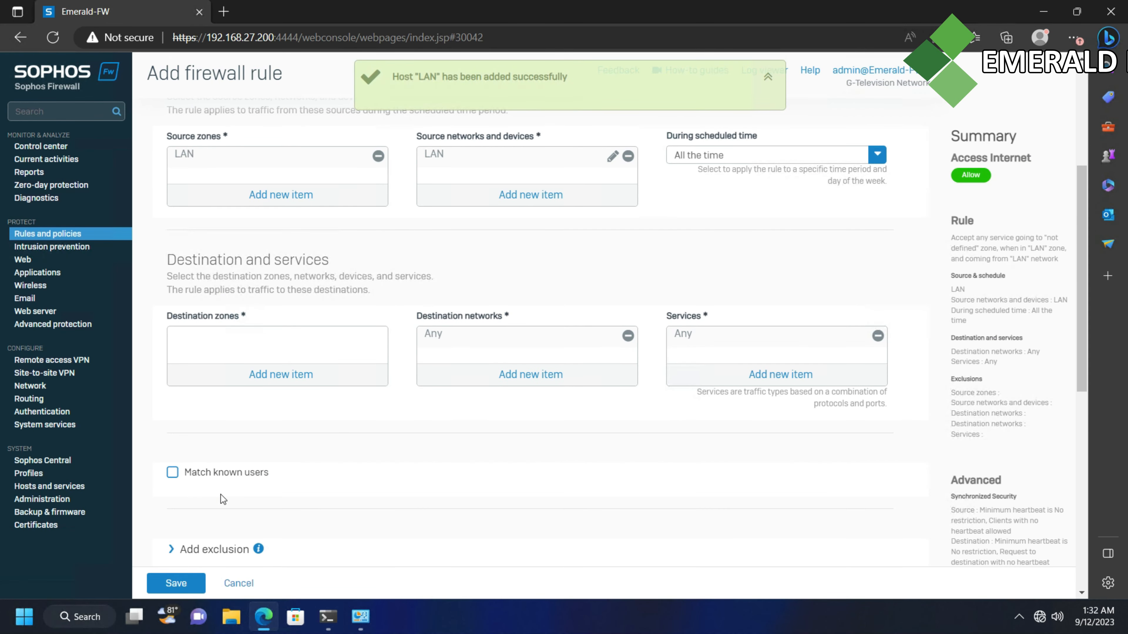
scroll(675, 323, "up", 2)
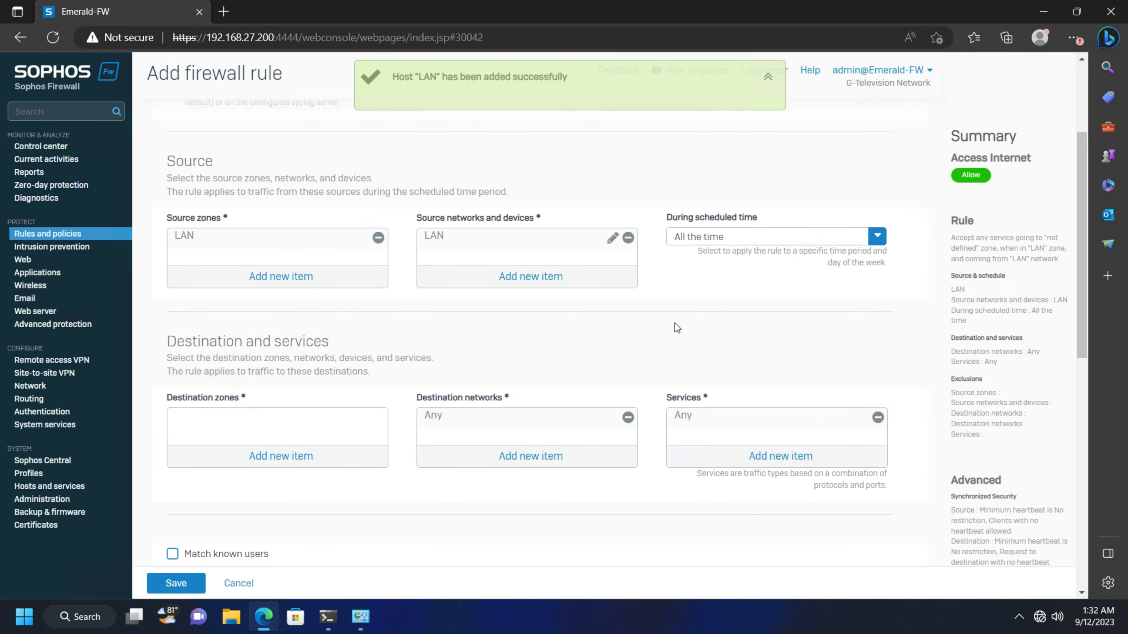
scroll(704, 195, "down", 2)
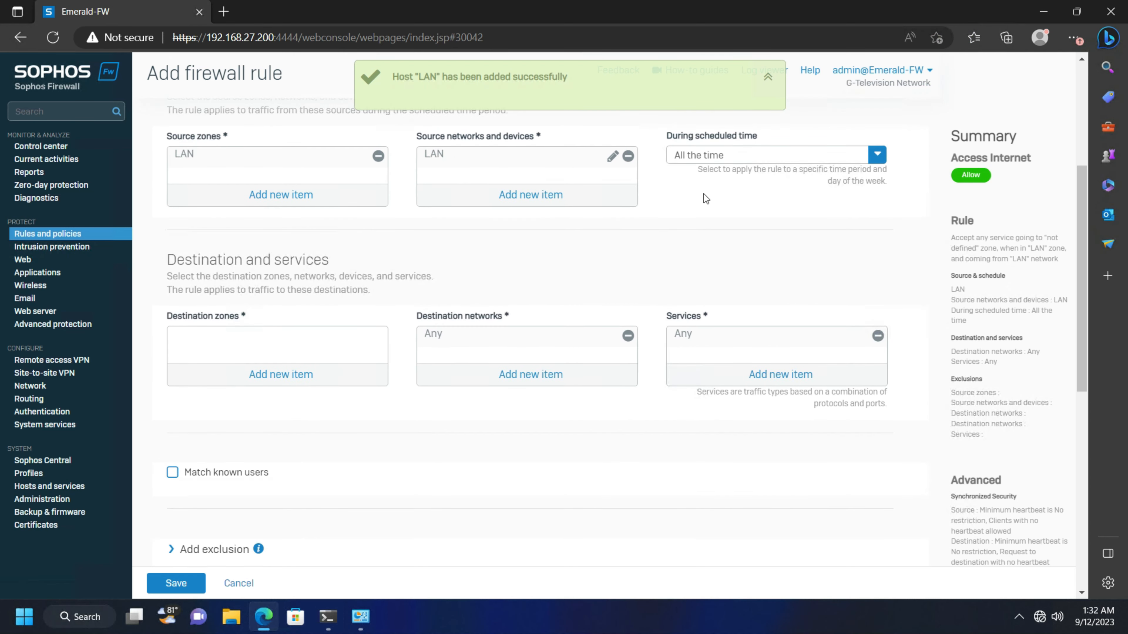
scroll(703, 194, "up", 2)
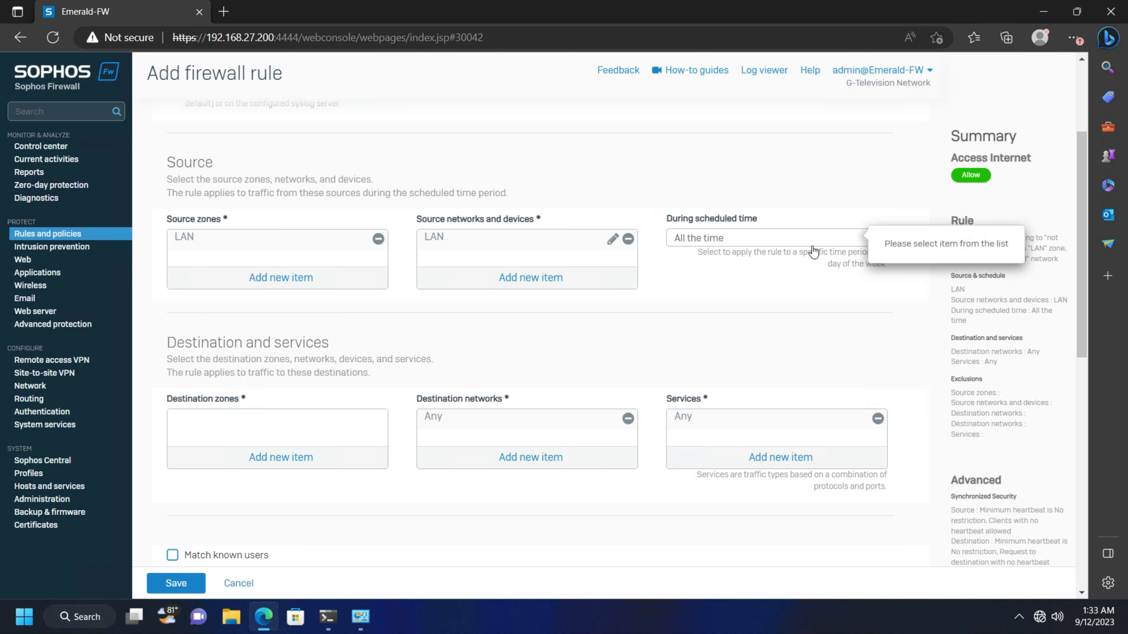
left_click(878, 237)
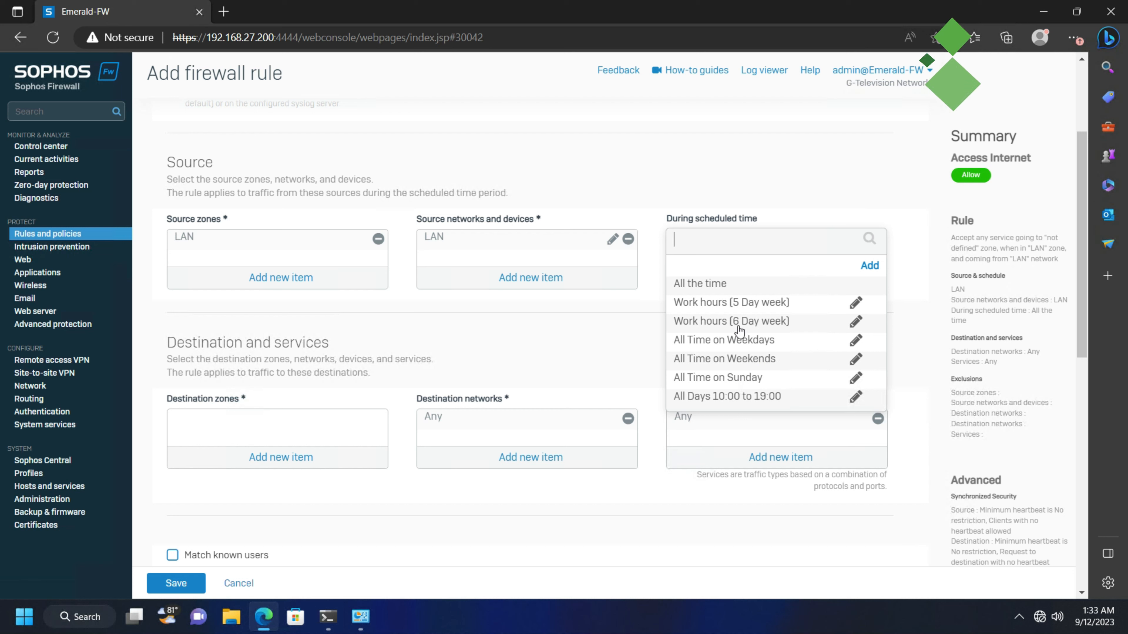
left_click(844, 189)
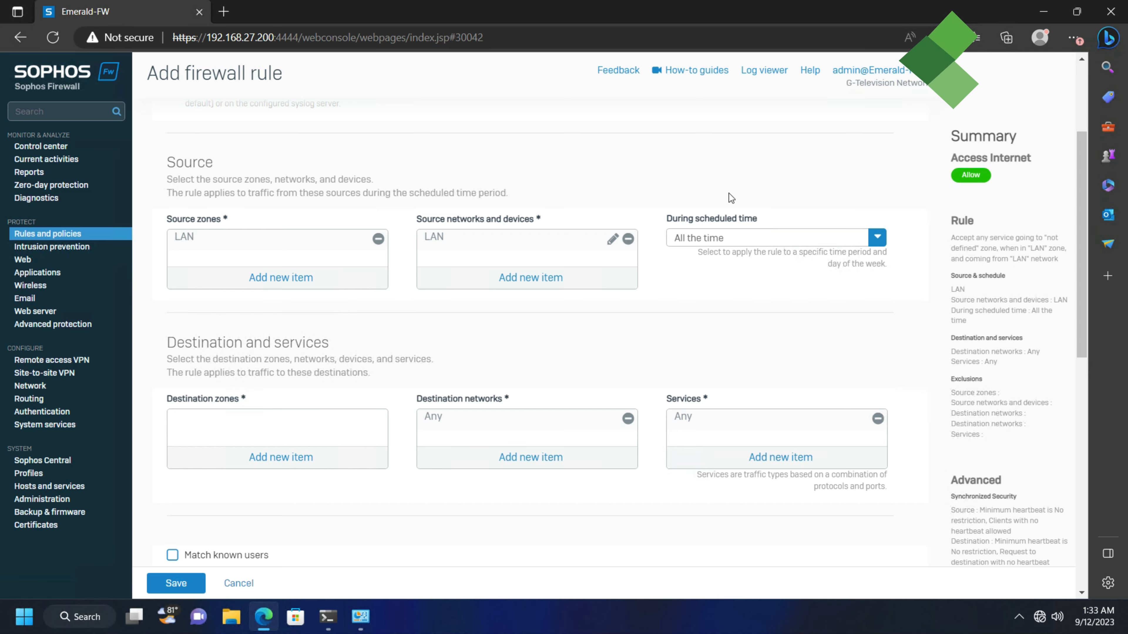
scroll(732, 198, "down", 4)
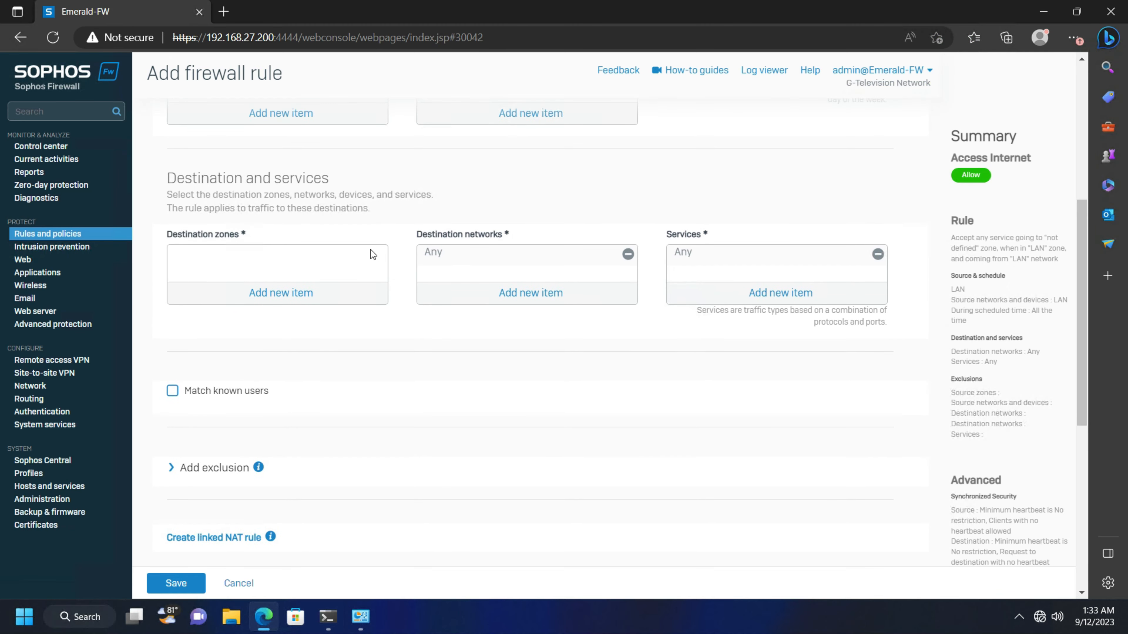
scroll(168, 303, "down", 2)
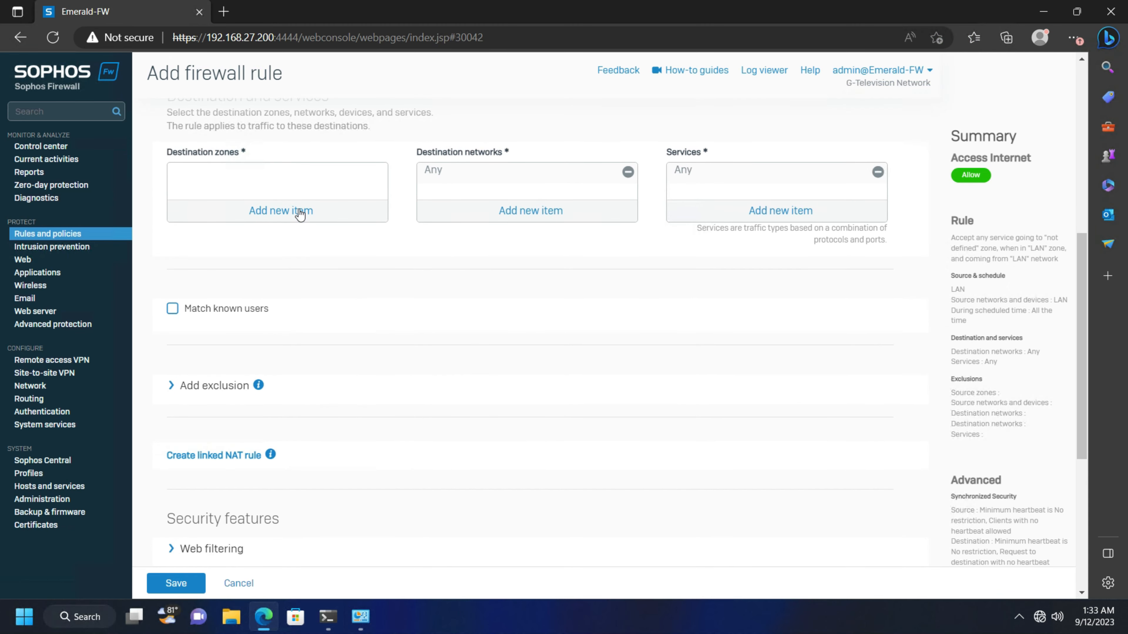
Add WAN as the Access Internet rule's destination zone
left_click(300, 214)
left_click(179, 307)
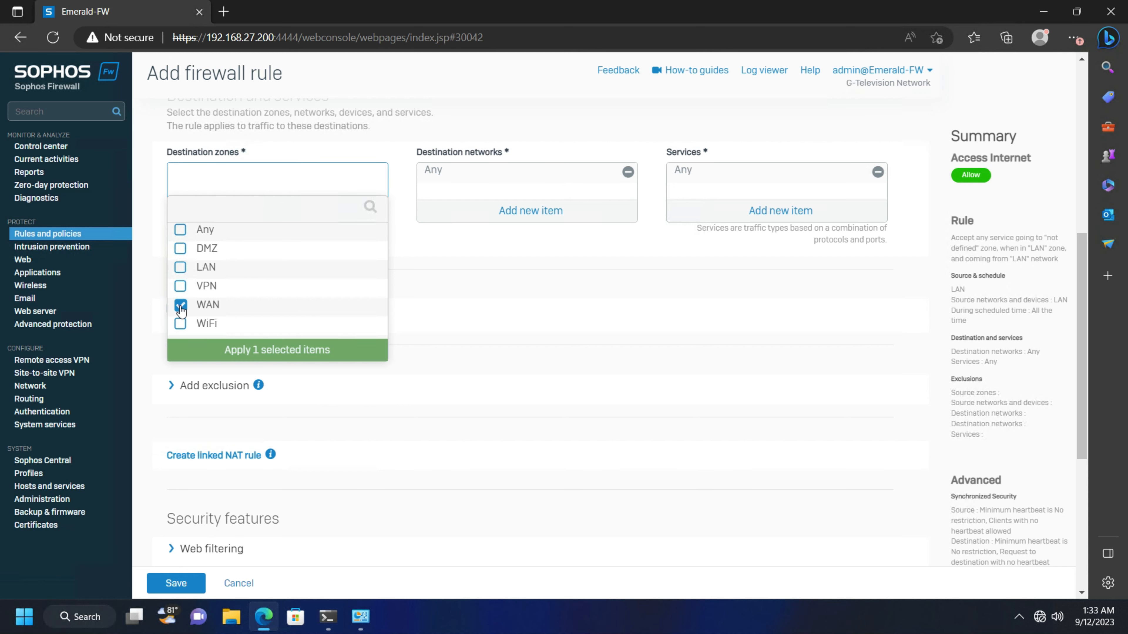
left_click(296, 345)
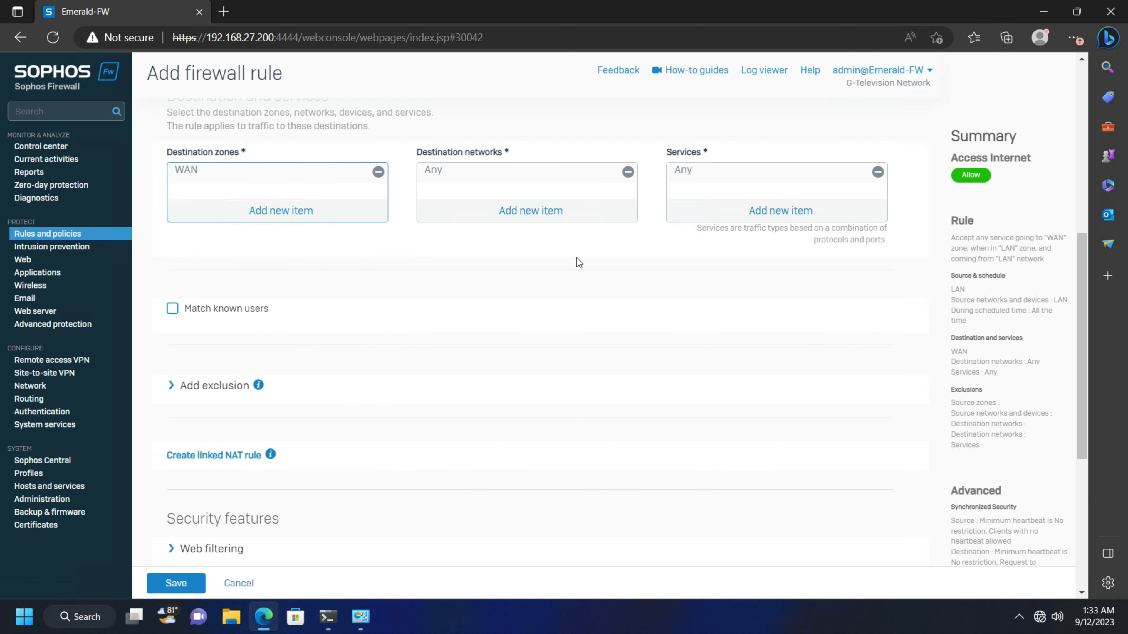
scroll(450, 220, "down", 2)
scroll(450, 220, "up", 2)
scroll(398, 238, "down", 5)
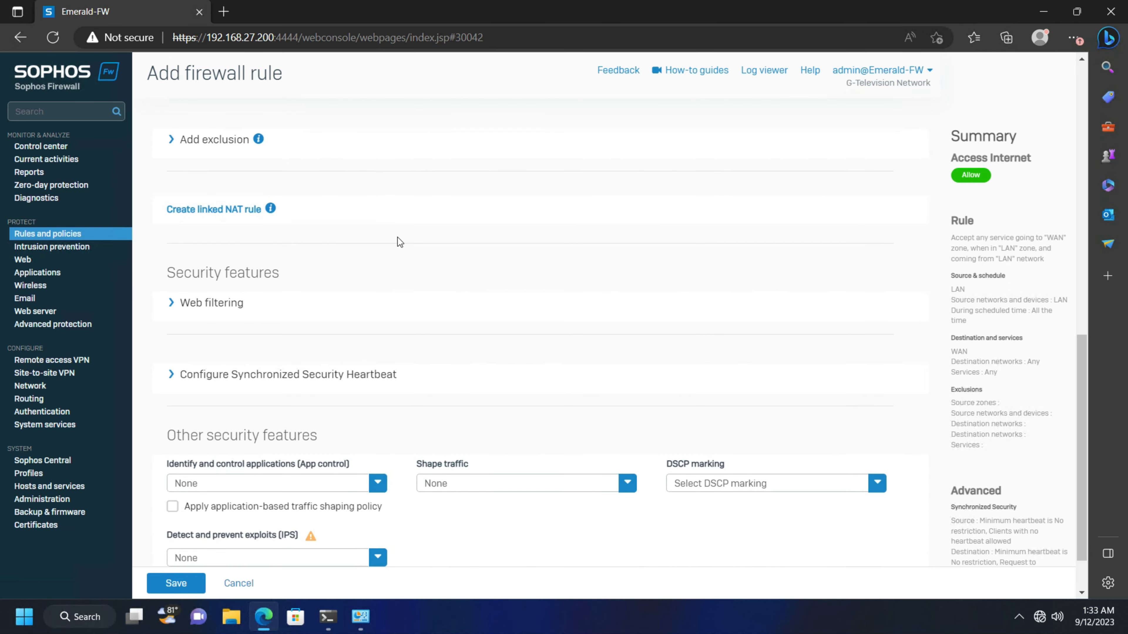
scroll(358, 300, "up", 2)
Create a linked NAT rule with translated source (SNAT) set to MASQ and save it
left_click(208, 292)
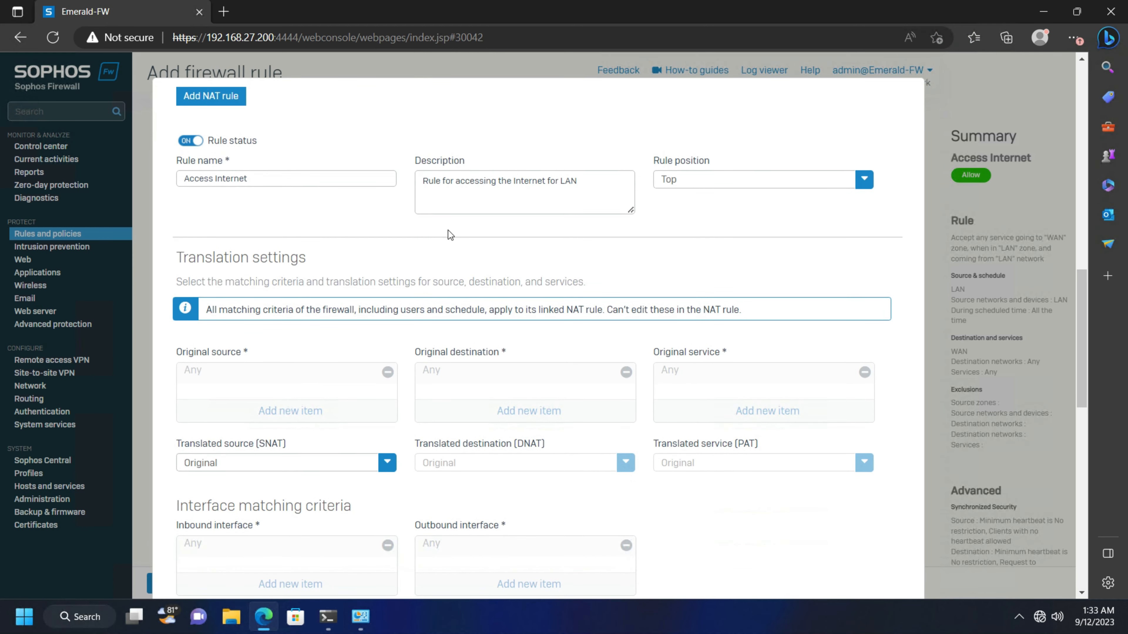
scroll(413, 229, "down", 1)
scroll(413, 229, "up", 1)
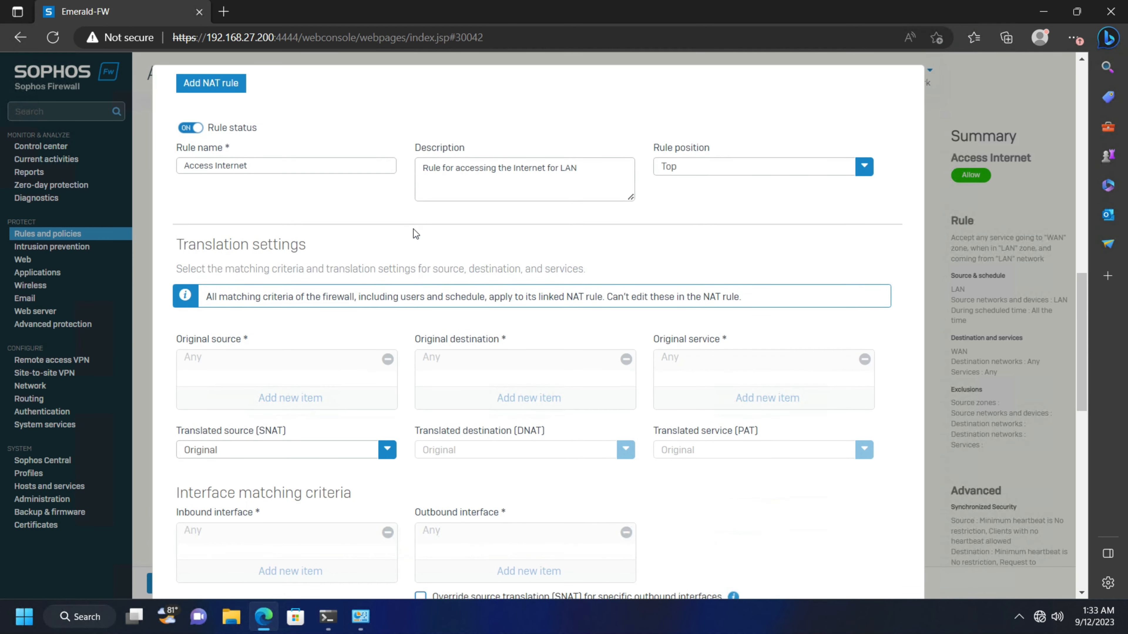
scroll(463, 221, "down", 2)
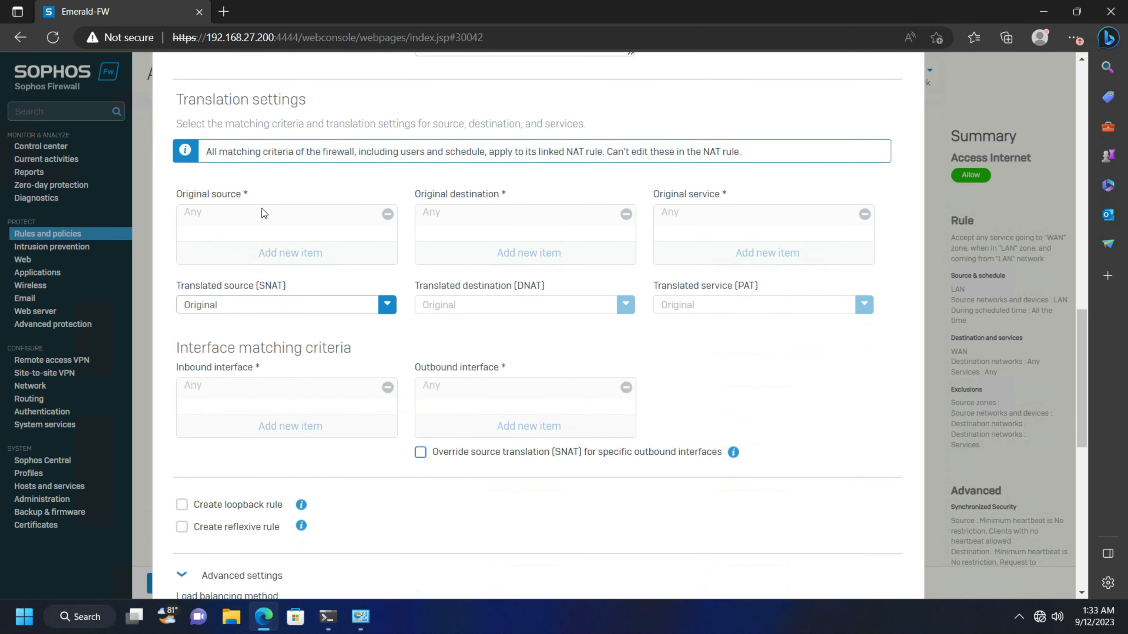
scroll(263, 214, "down", 1)
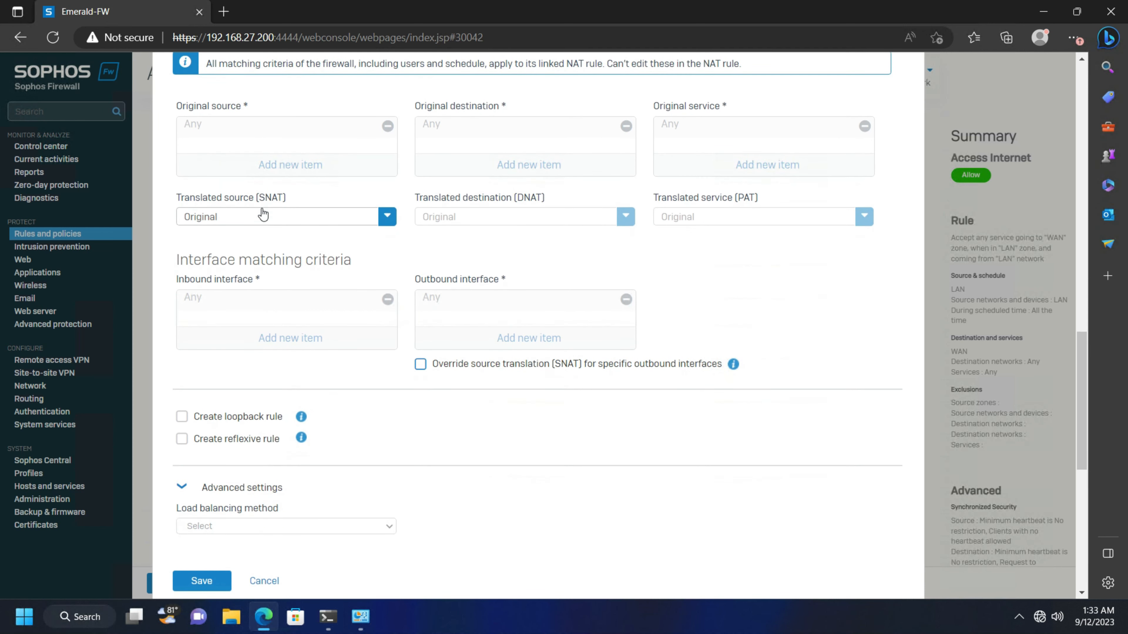
left_click(390, 220)
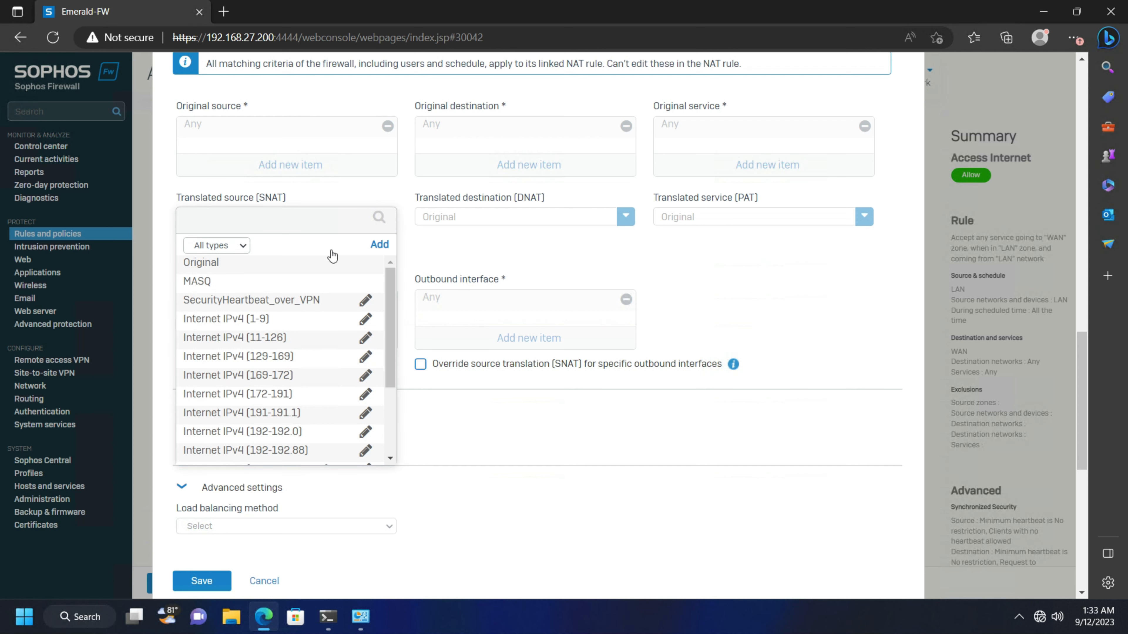
left_click(206, 285)
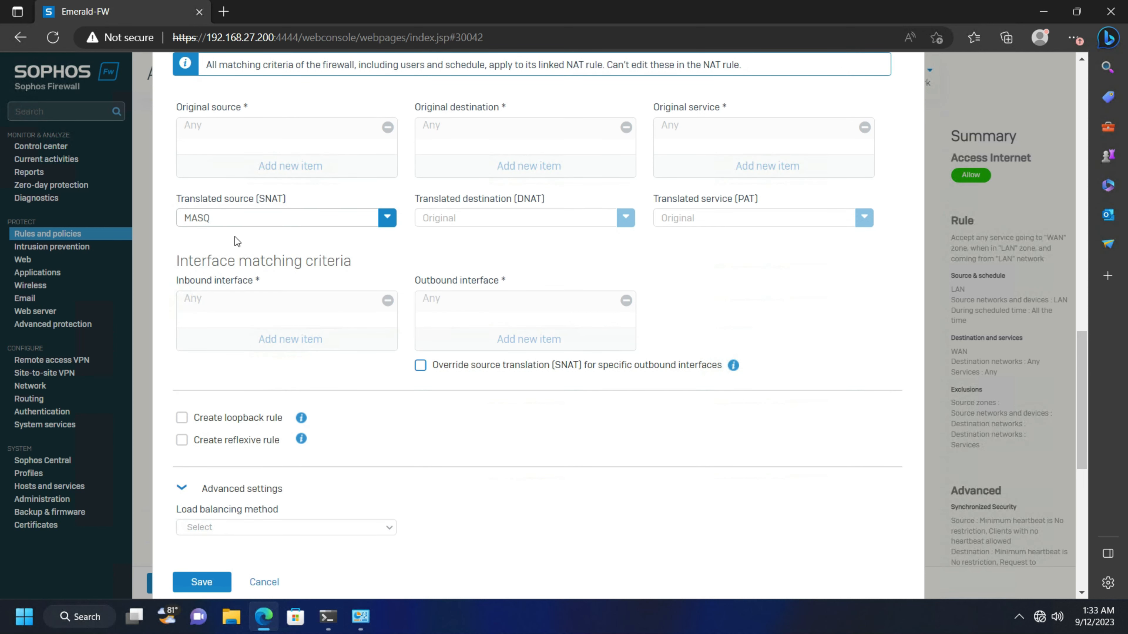
left_click(201, 583)
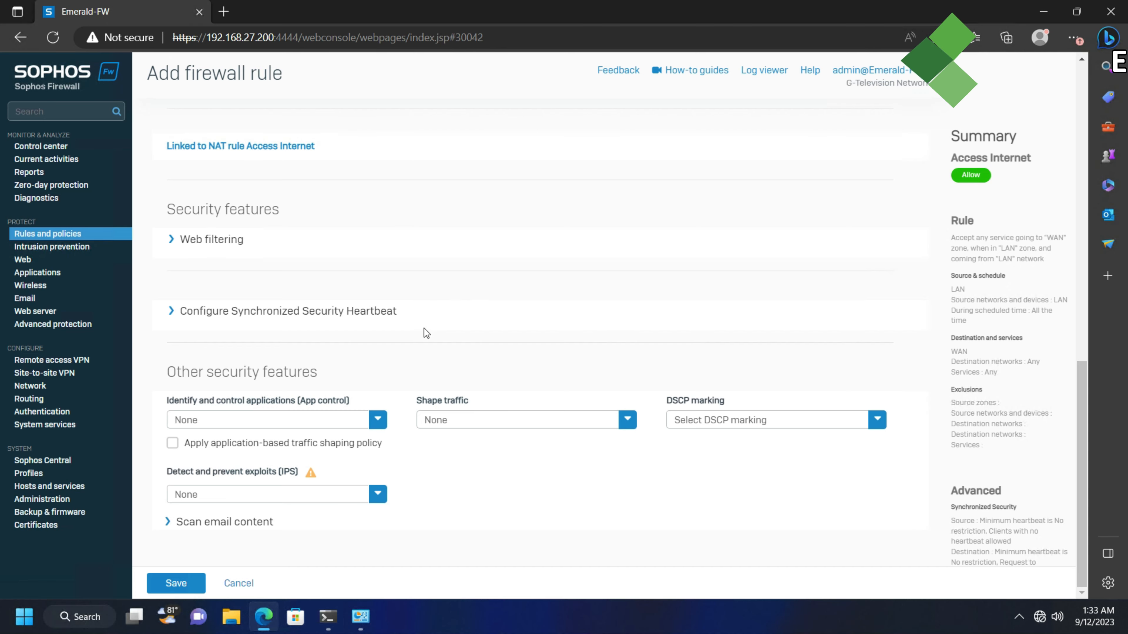
Review the Access Internet rule form and save the rule
scroll(409, 351, "up", 8)
scroll(409, 351, "up", 6)
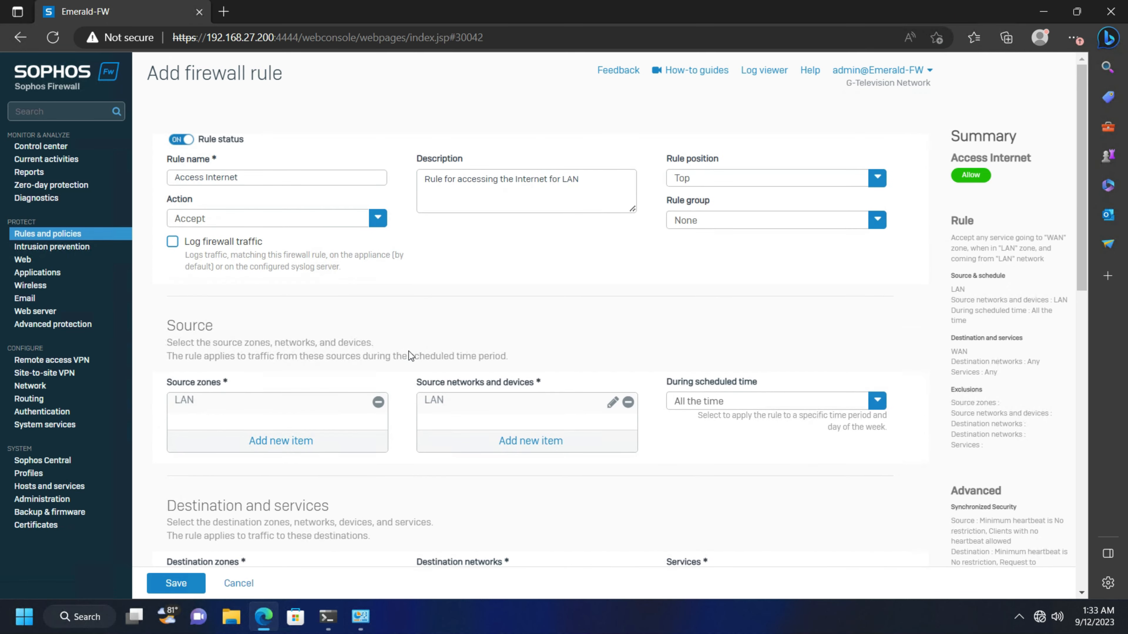
scroll(409, 351, "down", 13)
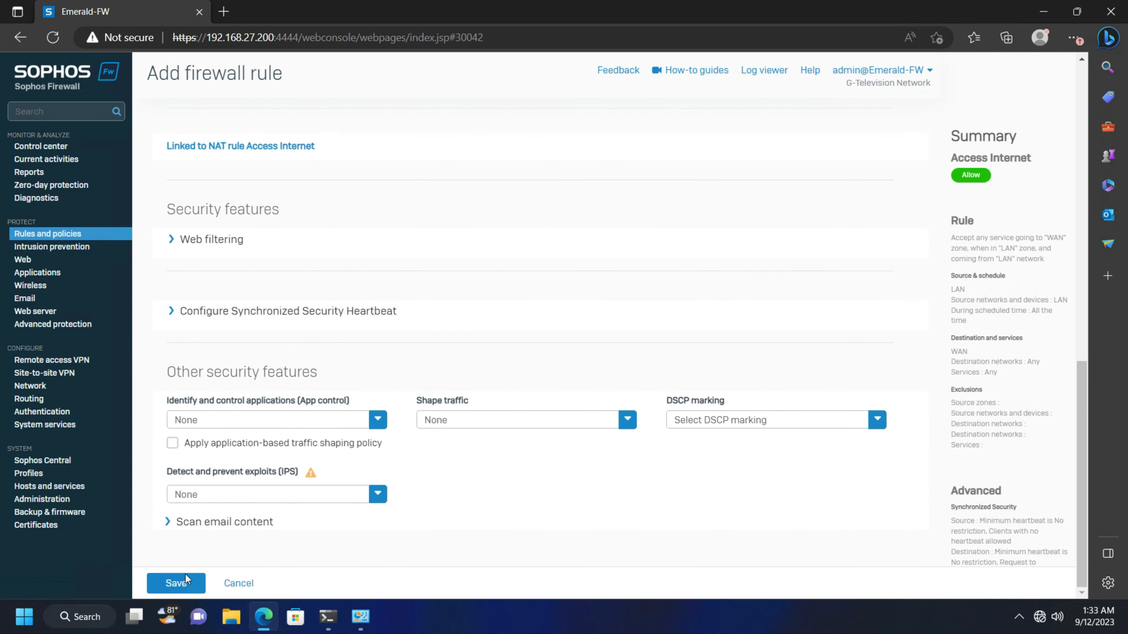
left_click(189, 590)
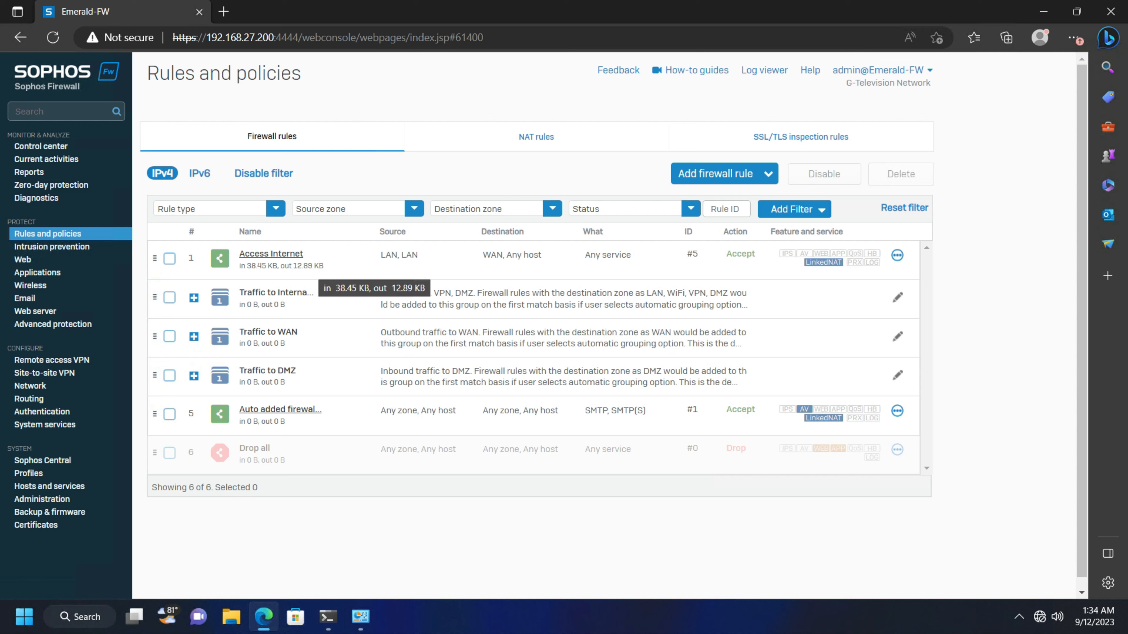
Ping 8.8.8.8 from Command Prompt and get four replies with 0% loss
left_click(328, 621)
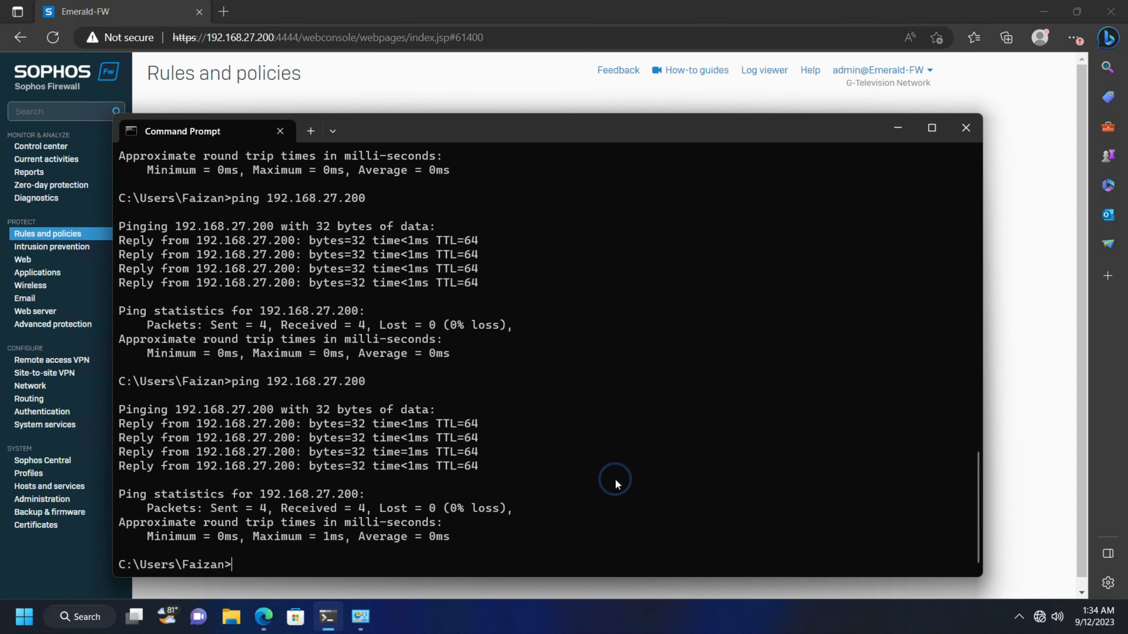
type("ping")
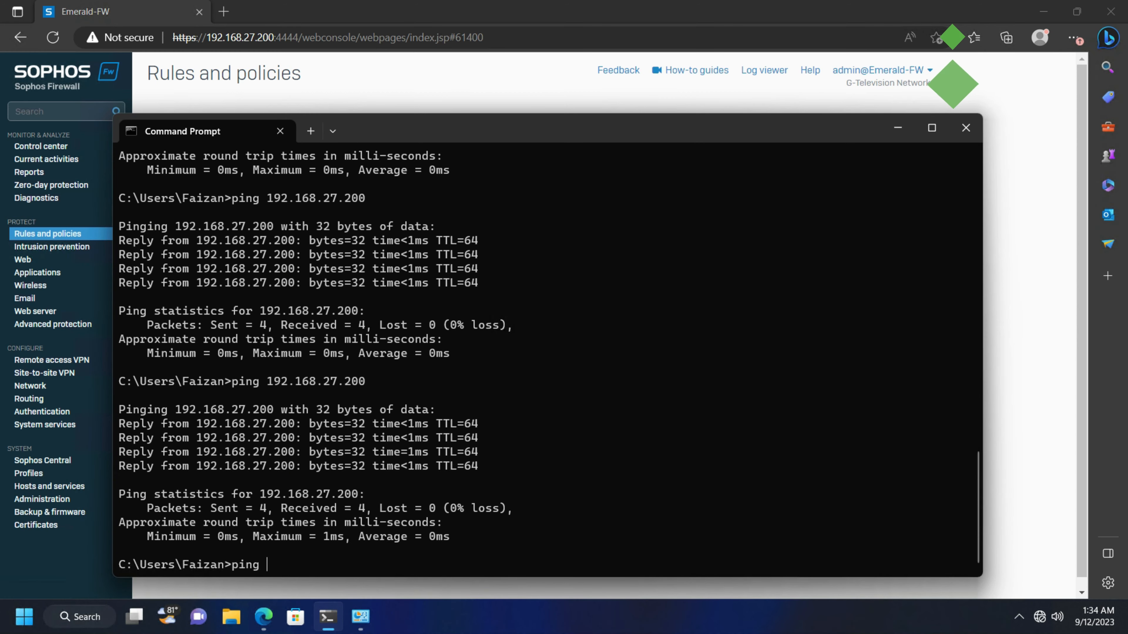
type(" 8.8.8.8")
key("Return")
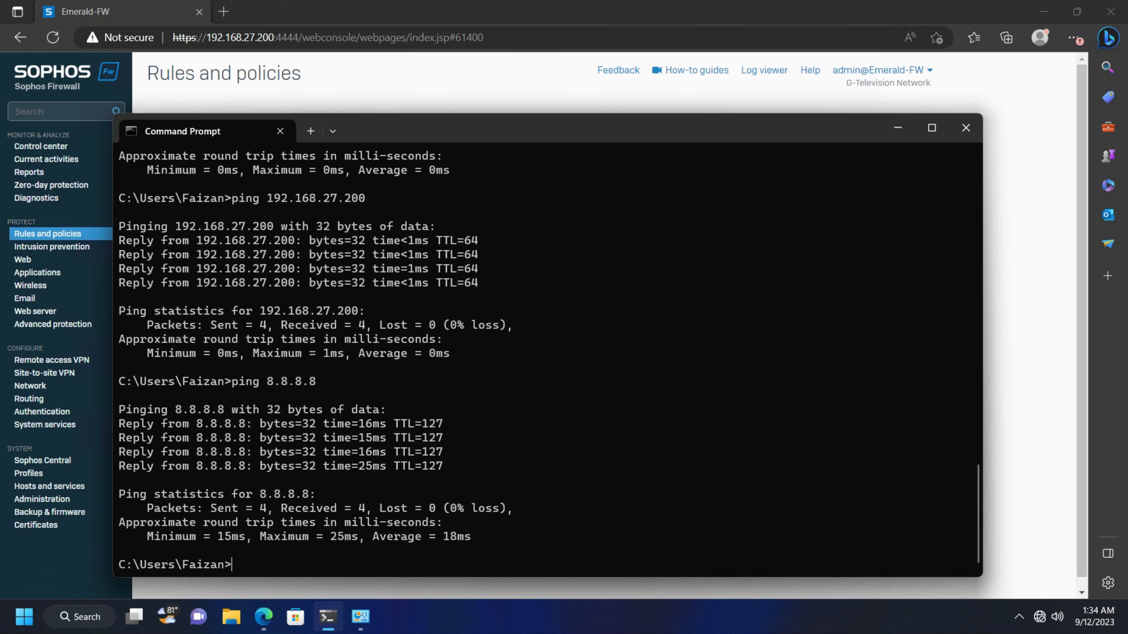
left_click(727, 612)
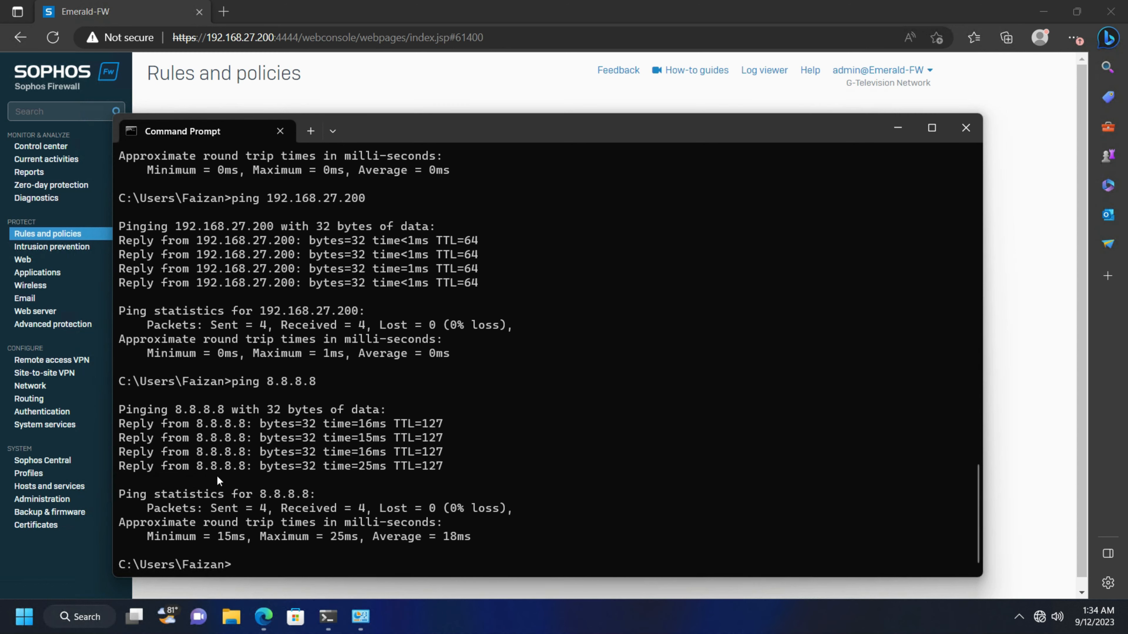
left_click(484, 555)
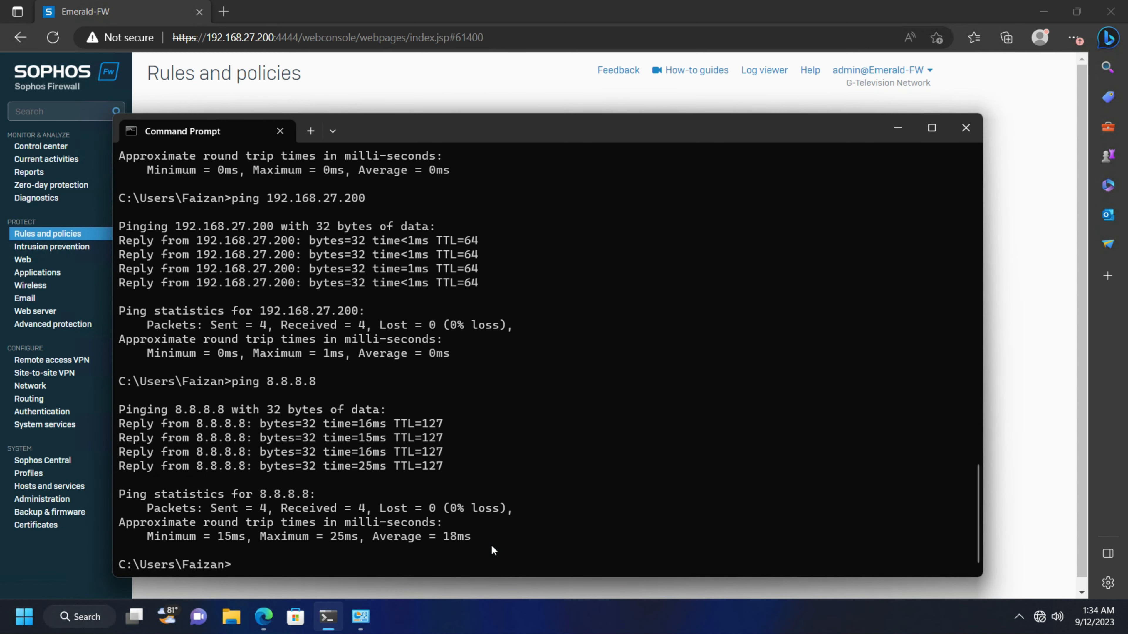
left_click(490, 545)
Run tracert -d google.com, fixing the 'googl' typo, then stop it with Ctrl+C
type("-")
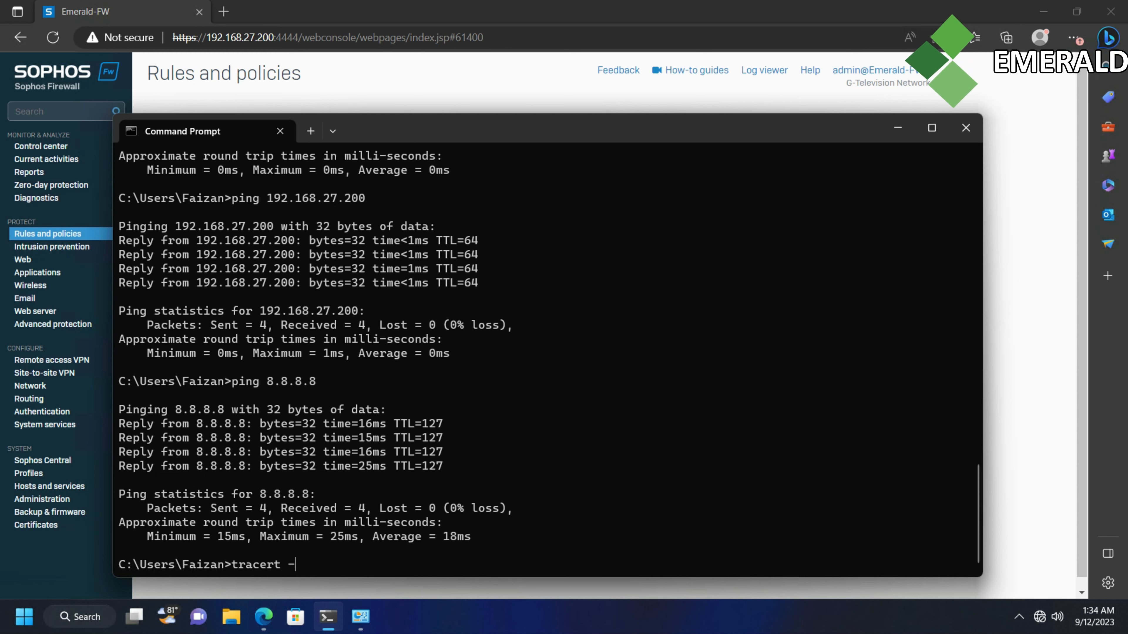
type("d")
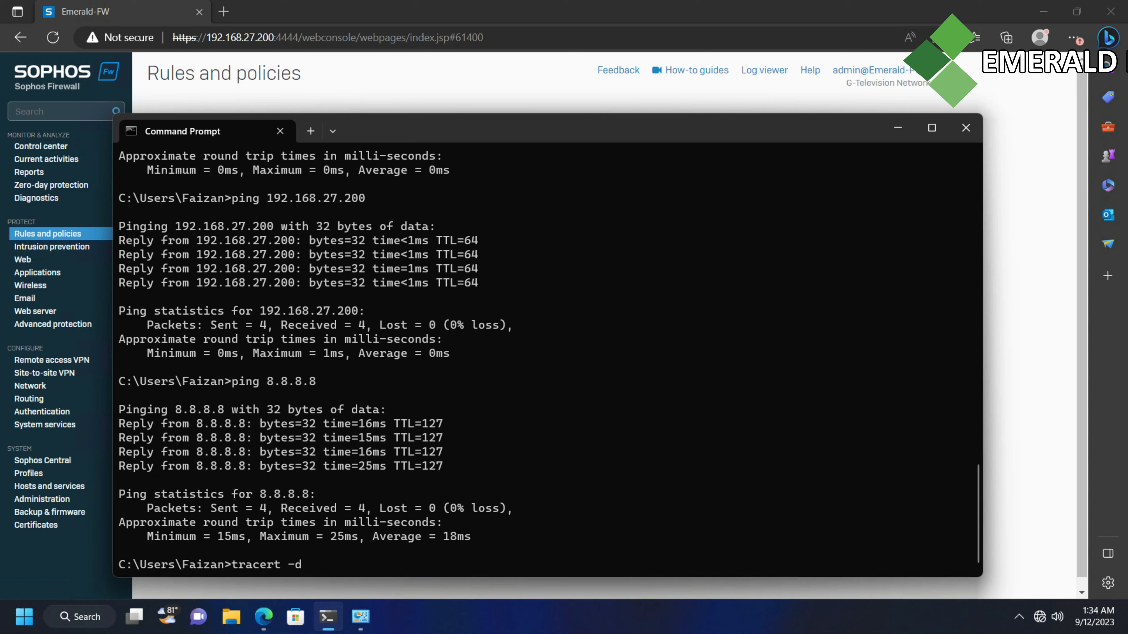
type(" googlw.com")
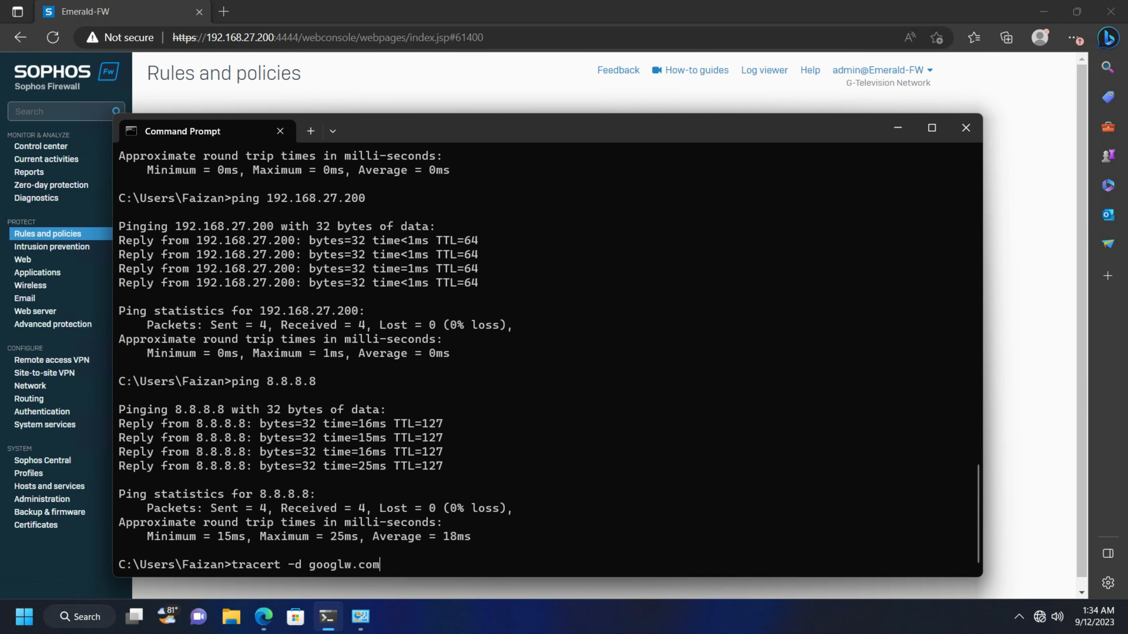
key("Return")
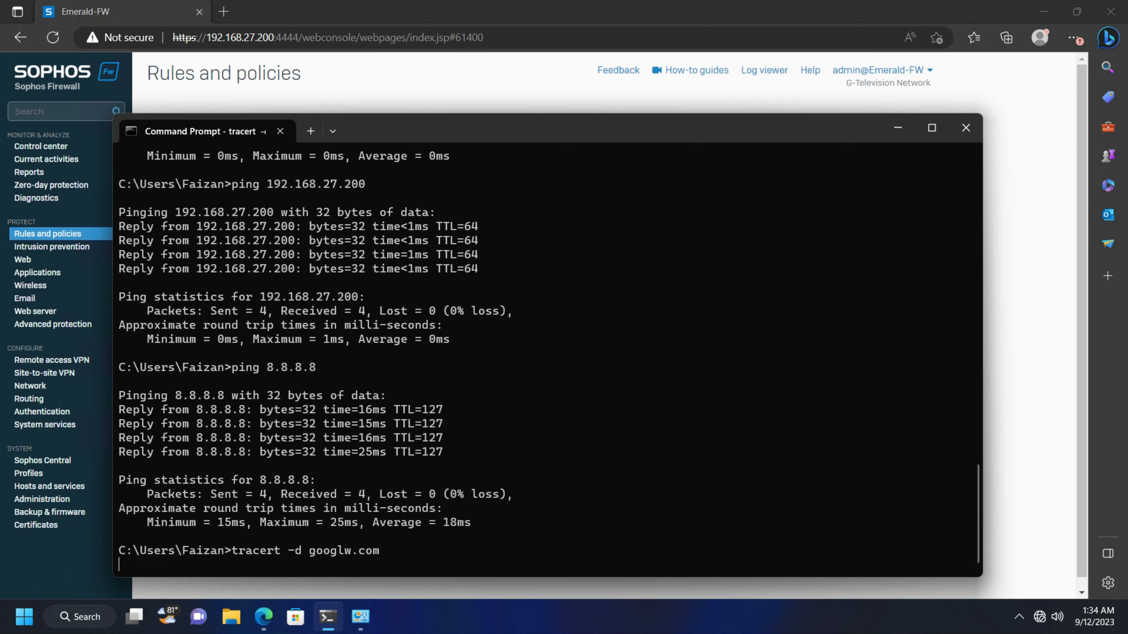
key("Up")
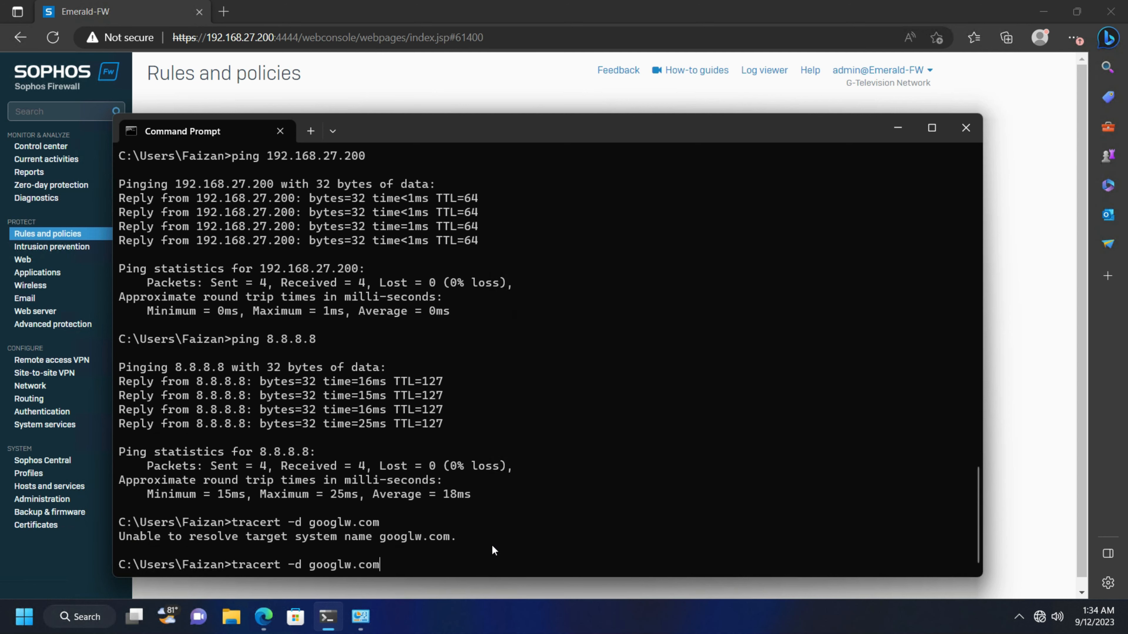
key("BackSpace")
type("e")
key("Return")
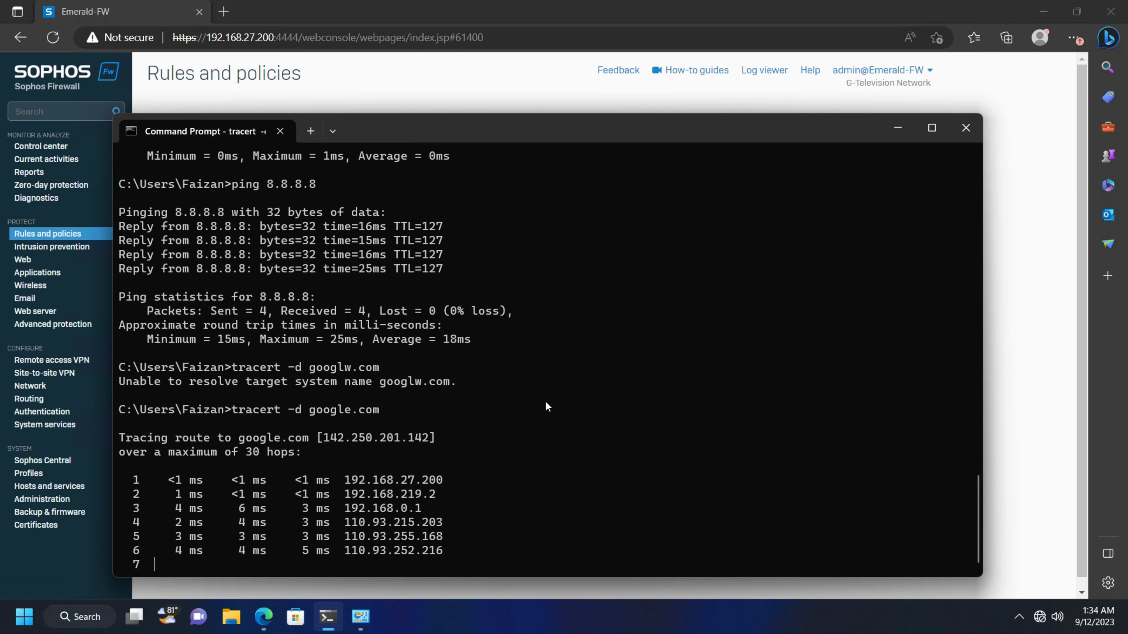
key("ctrl+c")
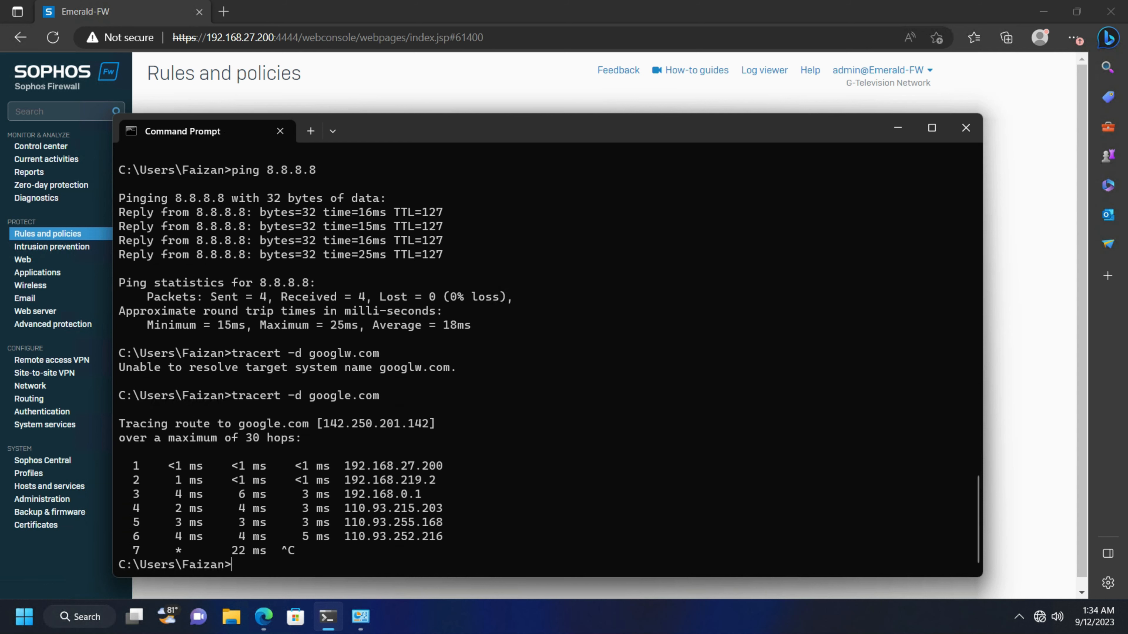
key("Return")
key("Return")
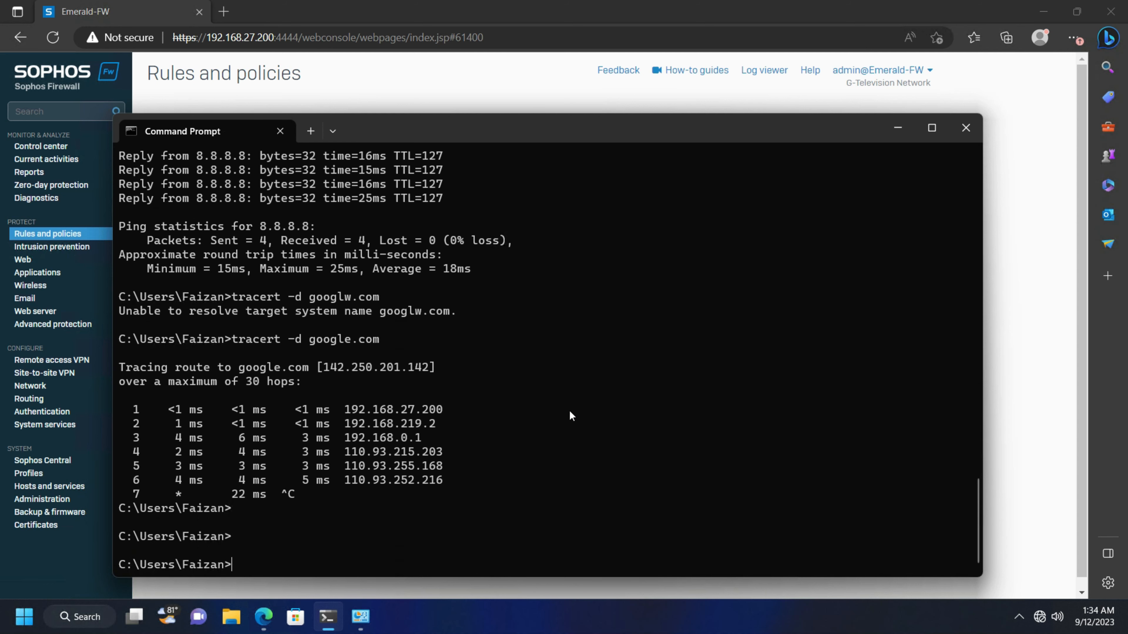
left_click(495, 480)
Check HOST-LAN's details: DHCP address 192.168.27.210 with gateway 192.168.27.200
left_click(897, 129)
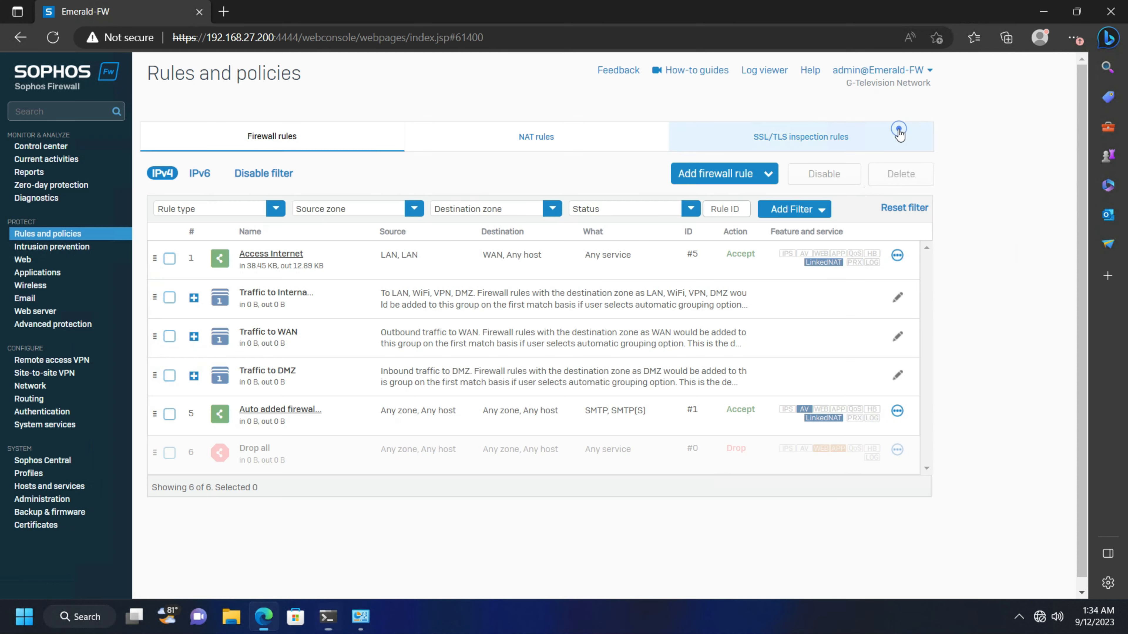
left_click(361, 630)
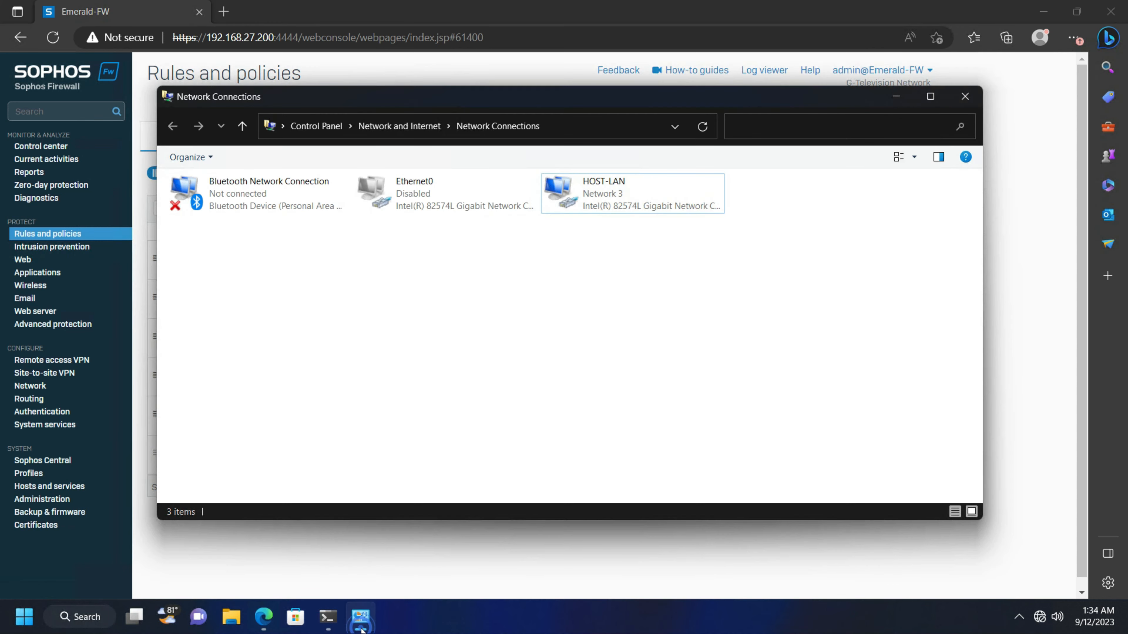
double_click(612, 210)
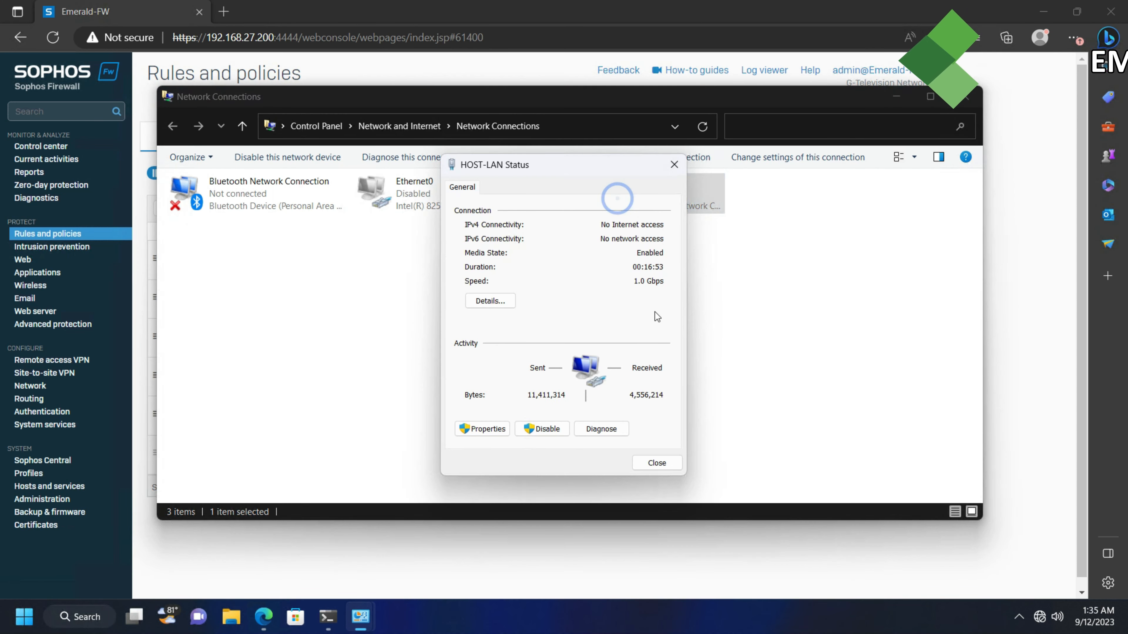
left_click(486, 370)
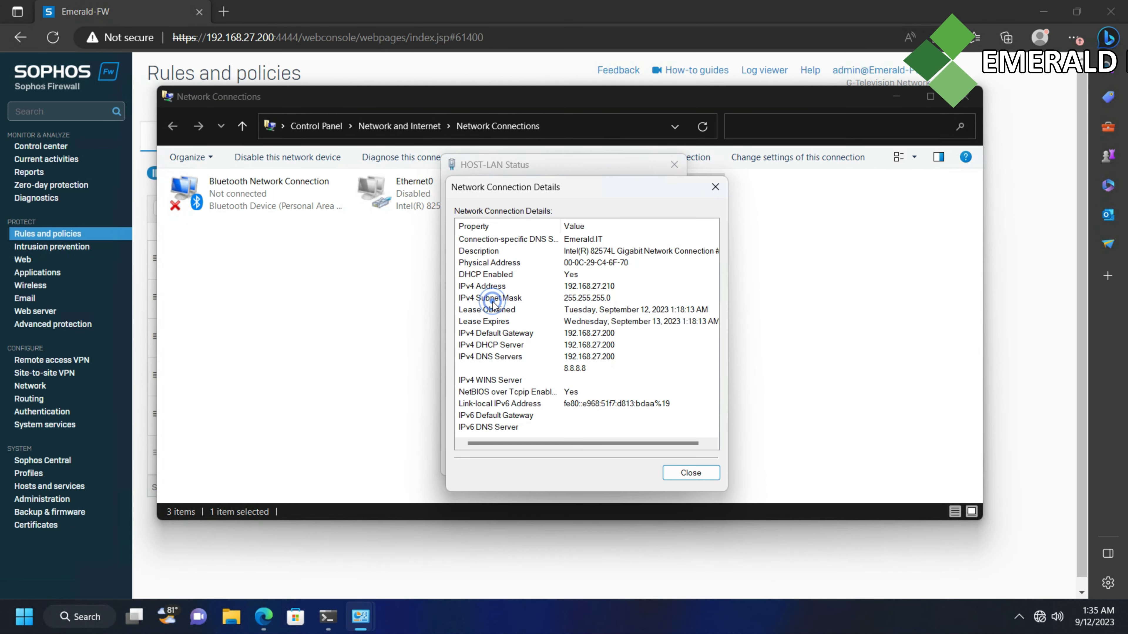
left_click(715, 187)
left_click(671, 165)
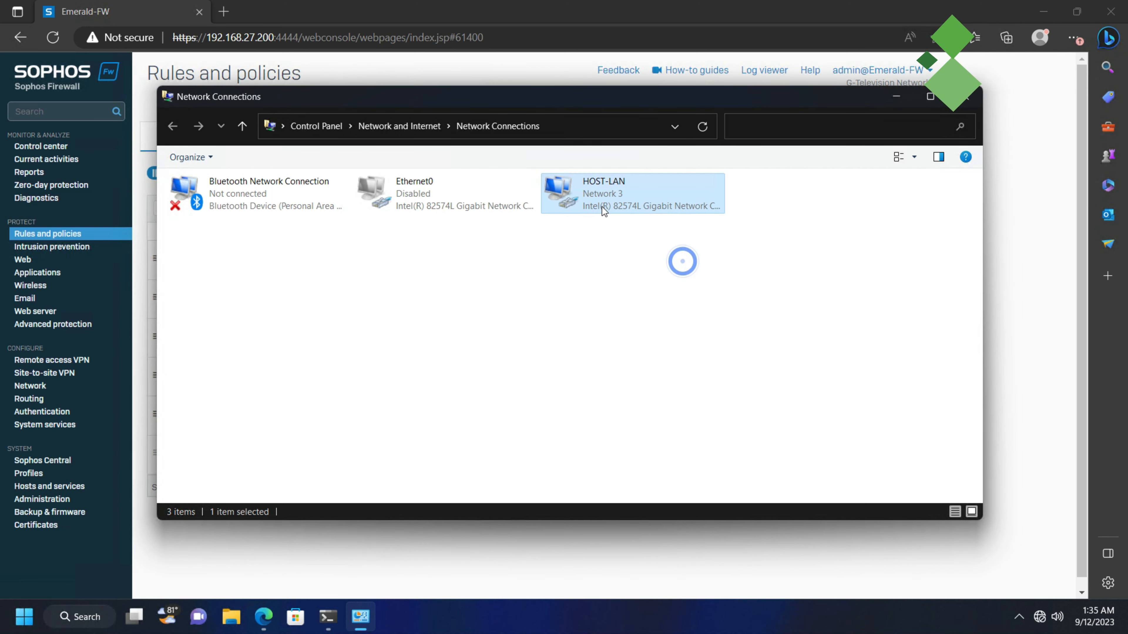
Minimize the Network Connections window and start a new Edge tab
right_click(602, 206)
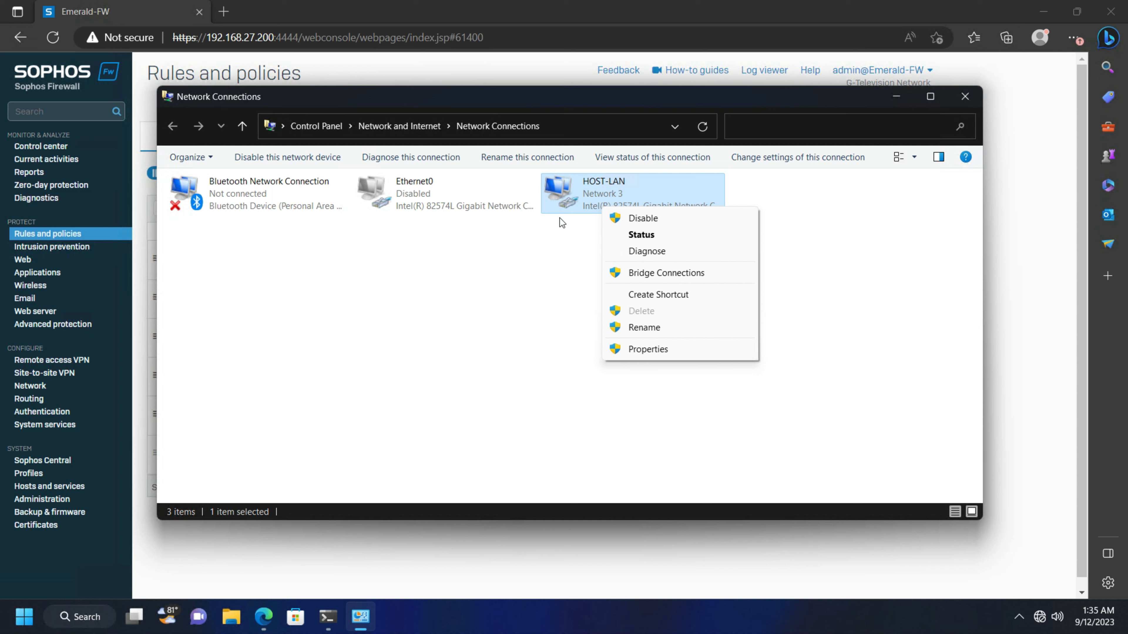
left_click(559, 219)
left_click(551, 222)
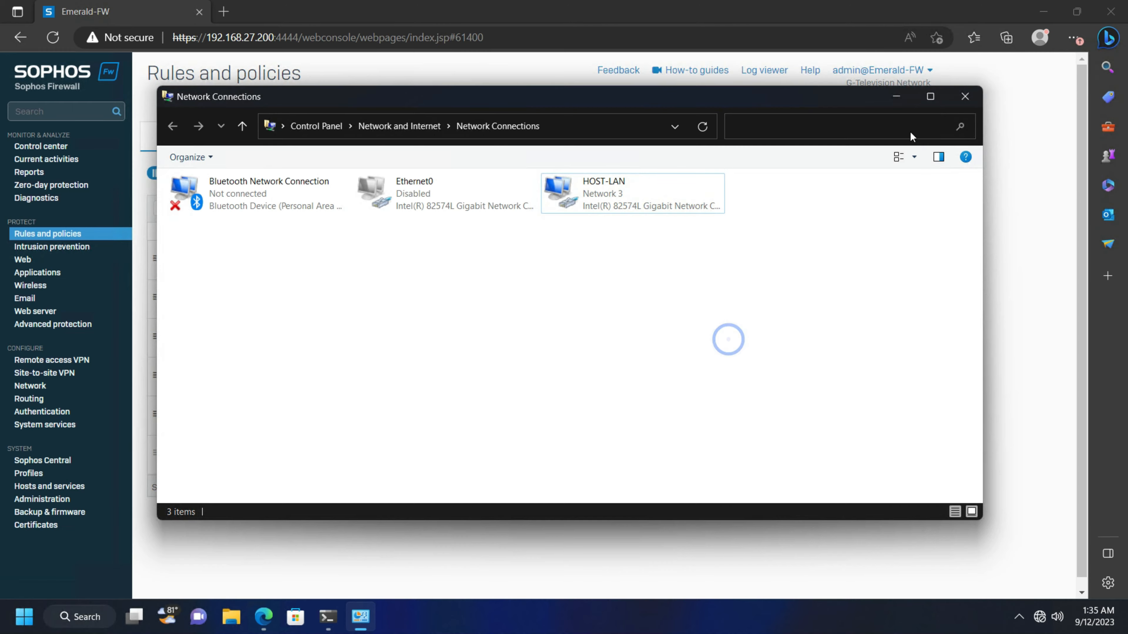
left_click(890, 101)
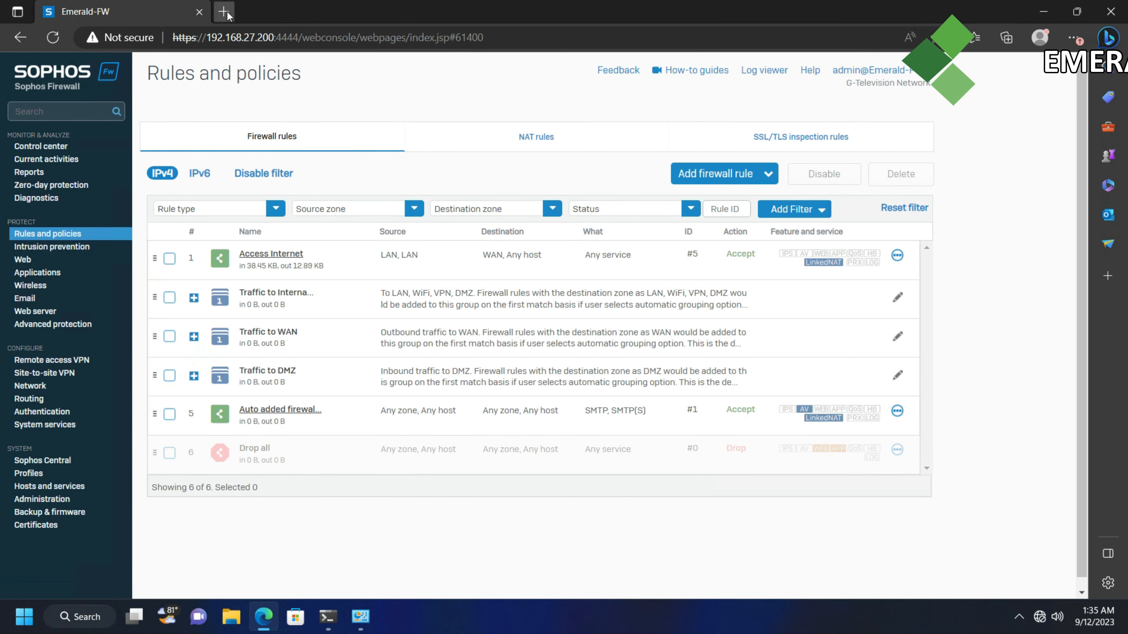
left_click(231, 12)
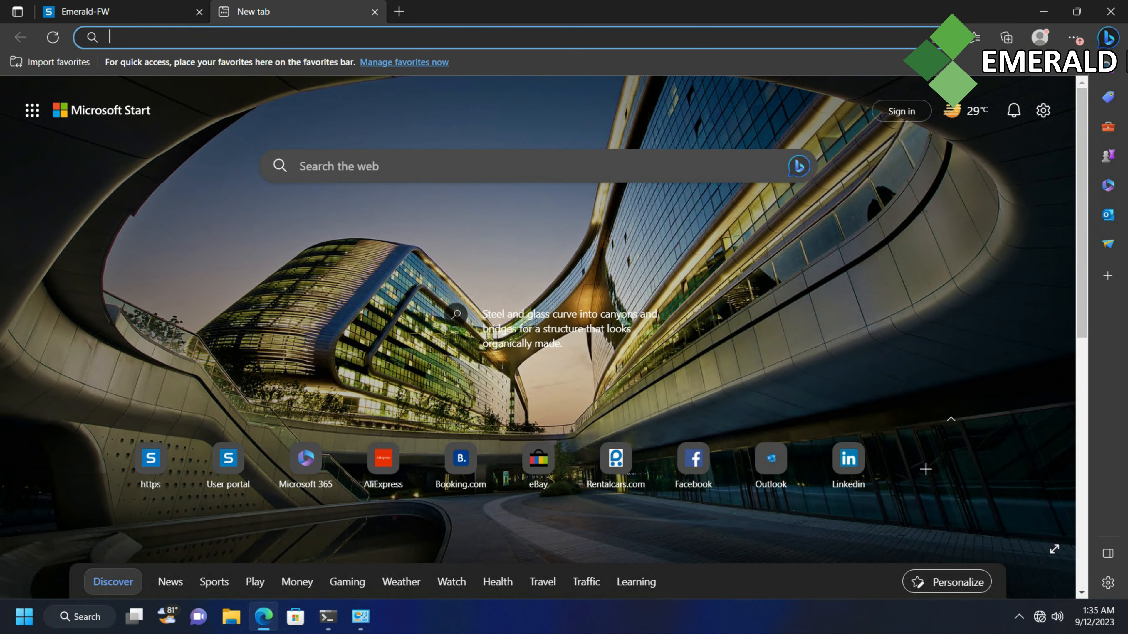
Search Bing for 'google' in the new tab, then restore Network Connections
left_click(290, 37)
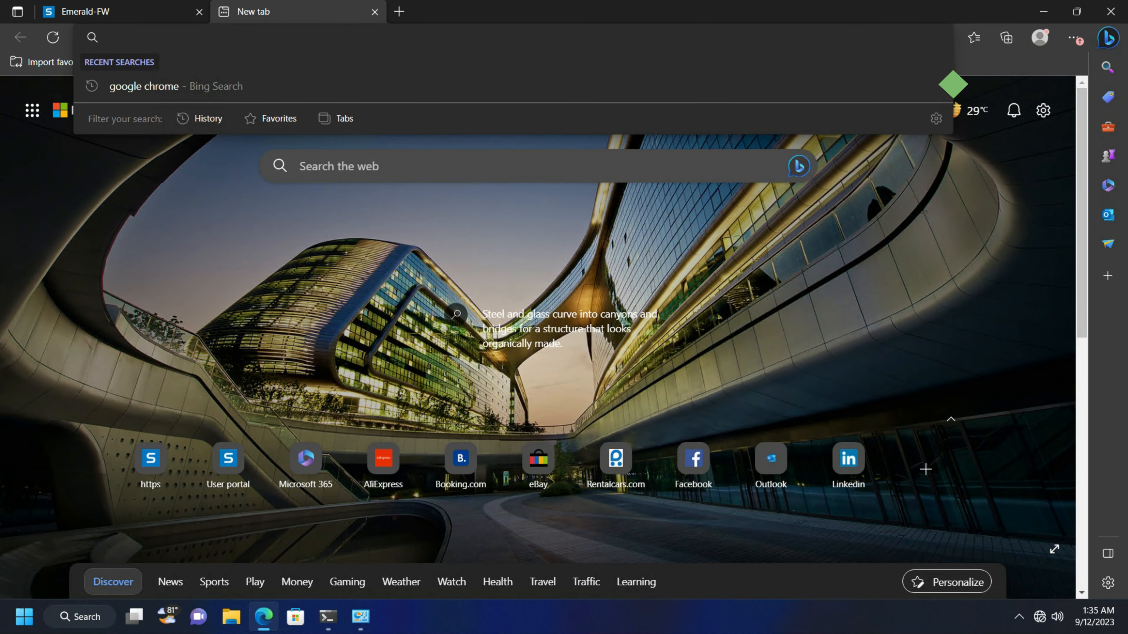
type("google chrome")
key("Return")
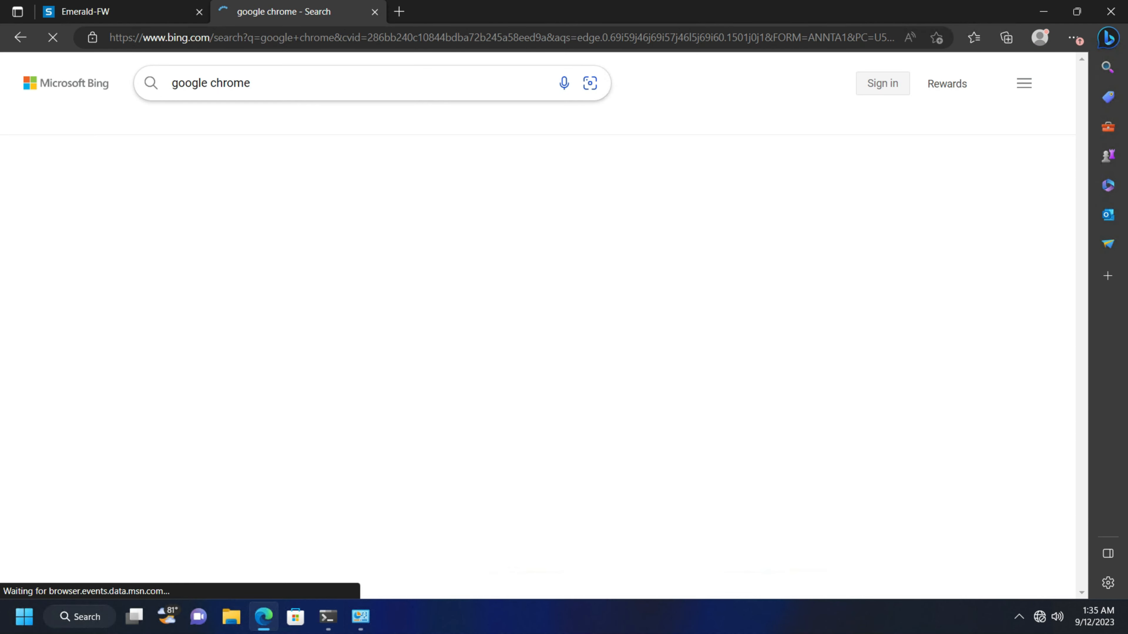
right_click(1044, 619)
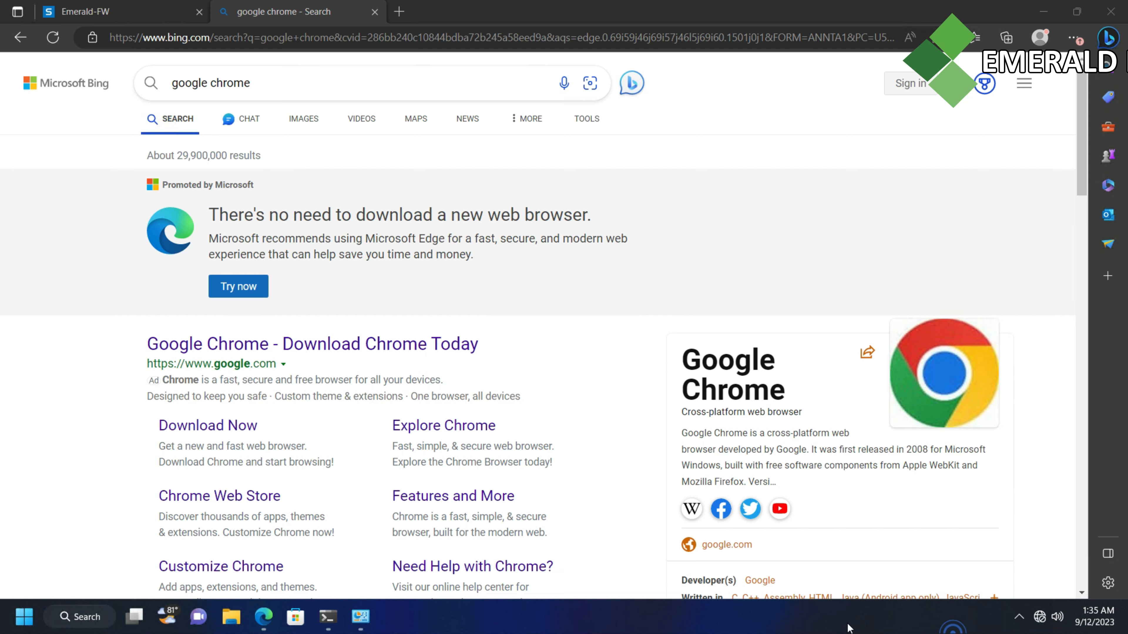
left_click(352, 612)
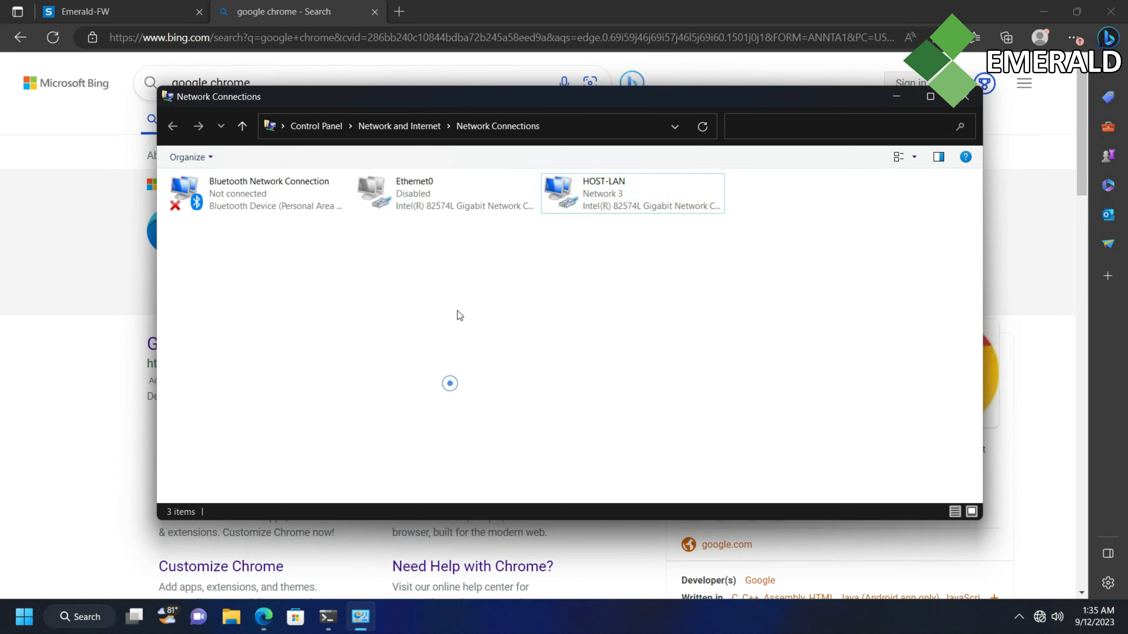
Review HOST-LAN's connection details, close the dialogs and refresh the connections list
double_click(603, 201)
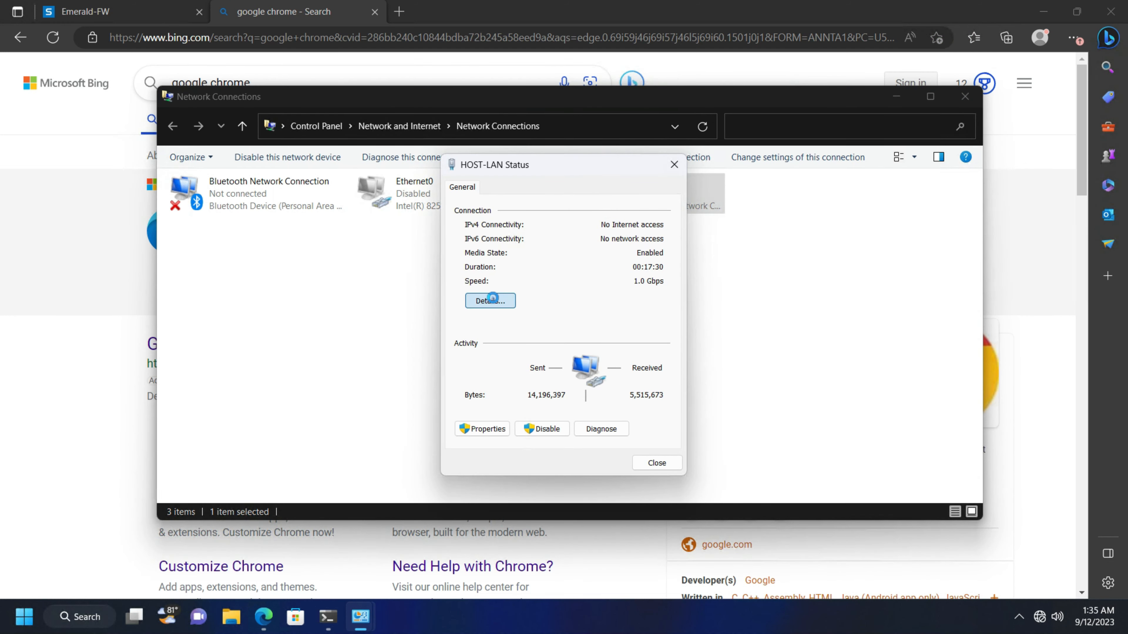
left_click(490, 300)
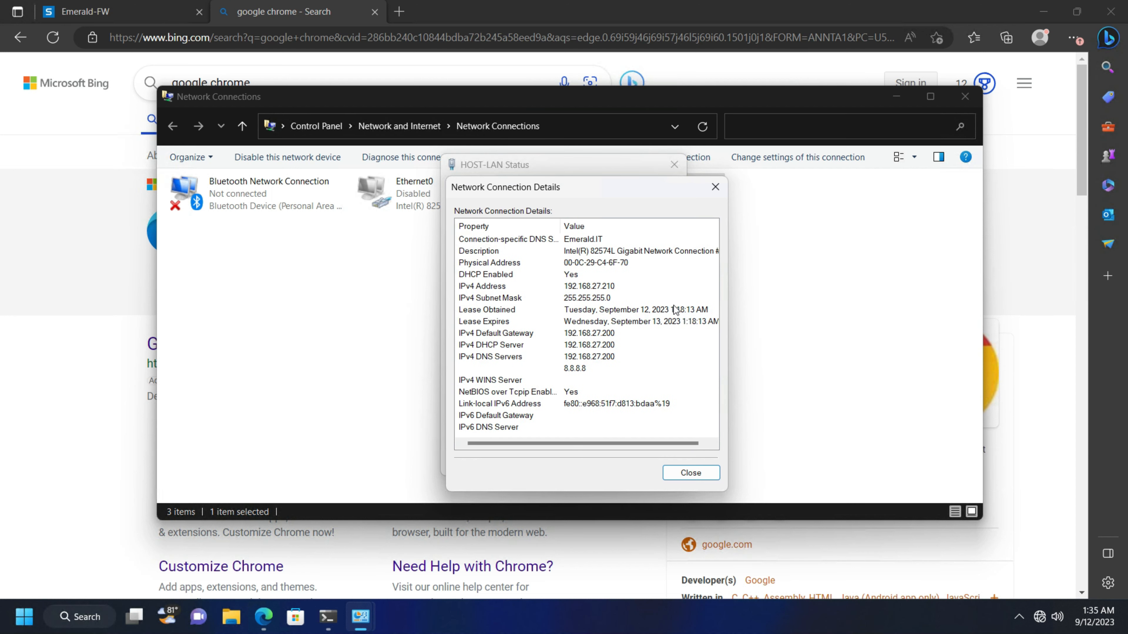
left_click(715, 187)
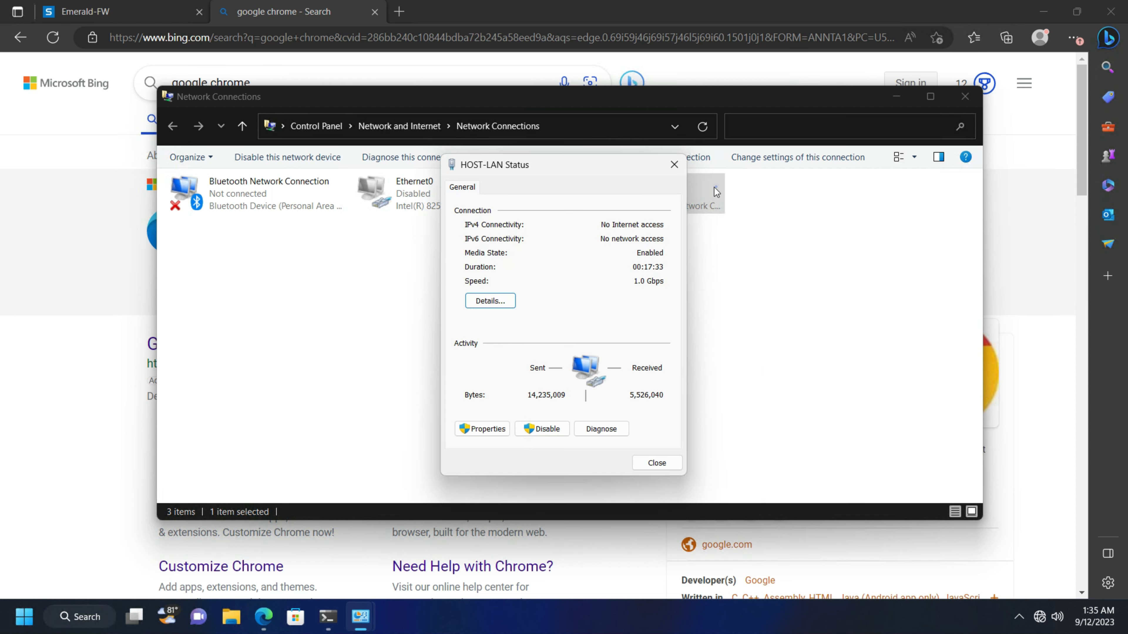
left_click(673, 165)
right_click(651, 344)
left_click(688, 404)
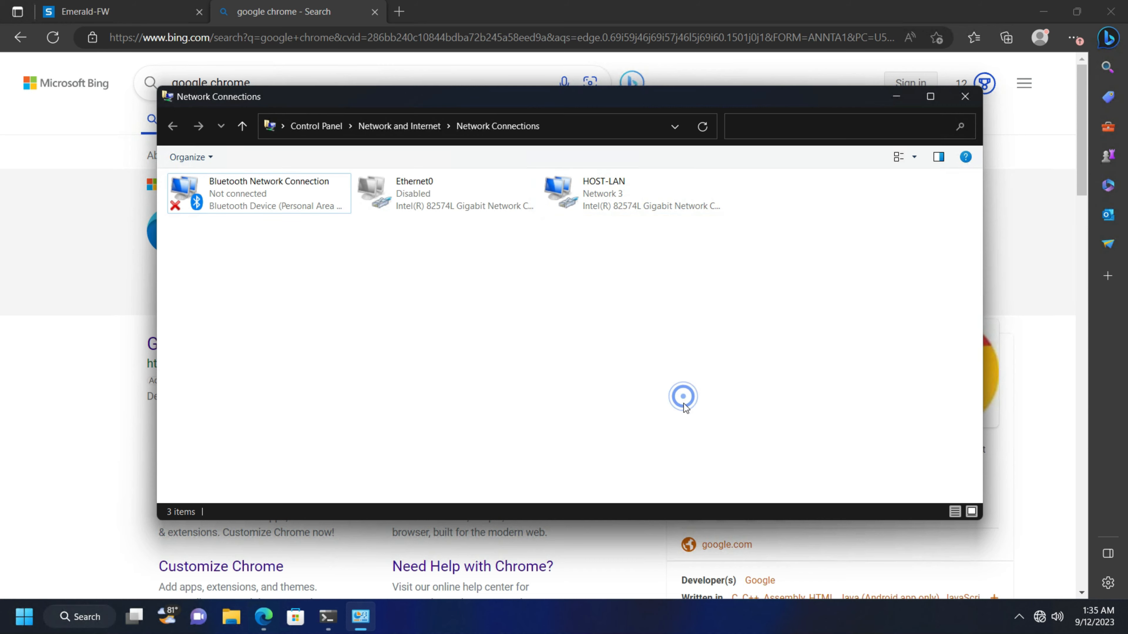
Enable Ethernet0 and run diagnostics on HOST-LAN
double_click(446, 212)
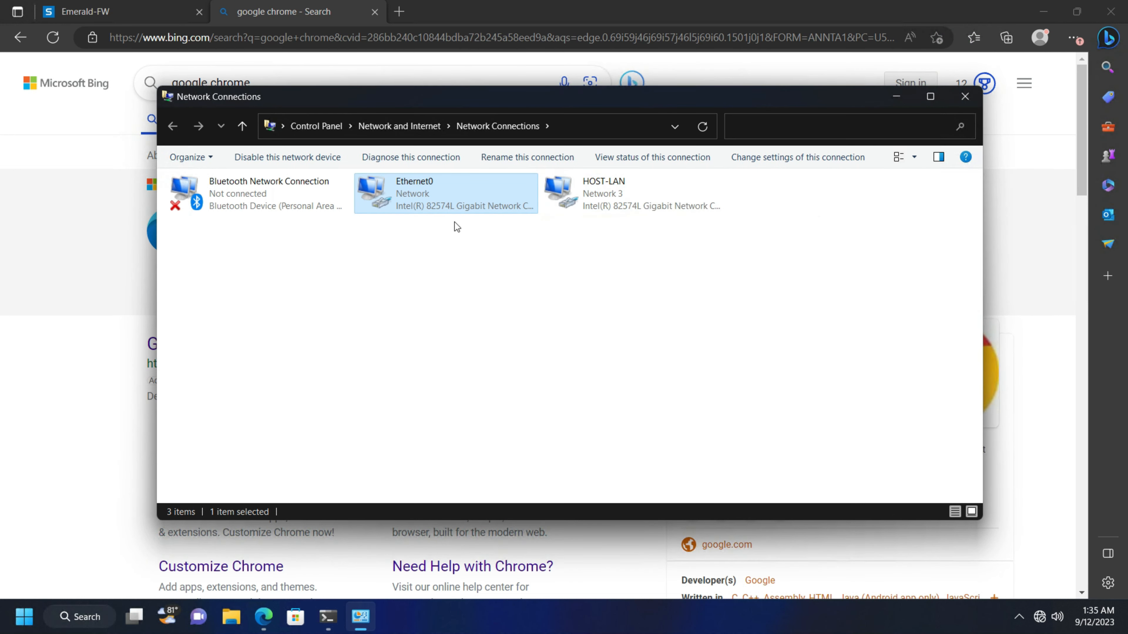
left_click(597, 258)
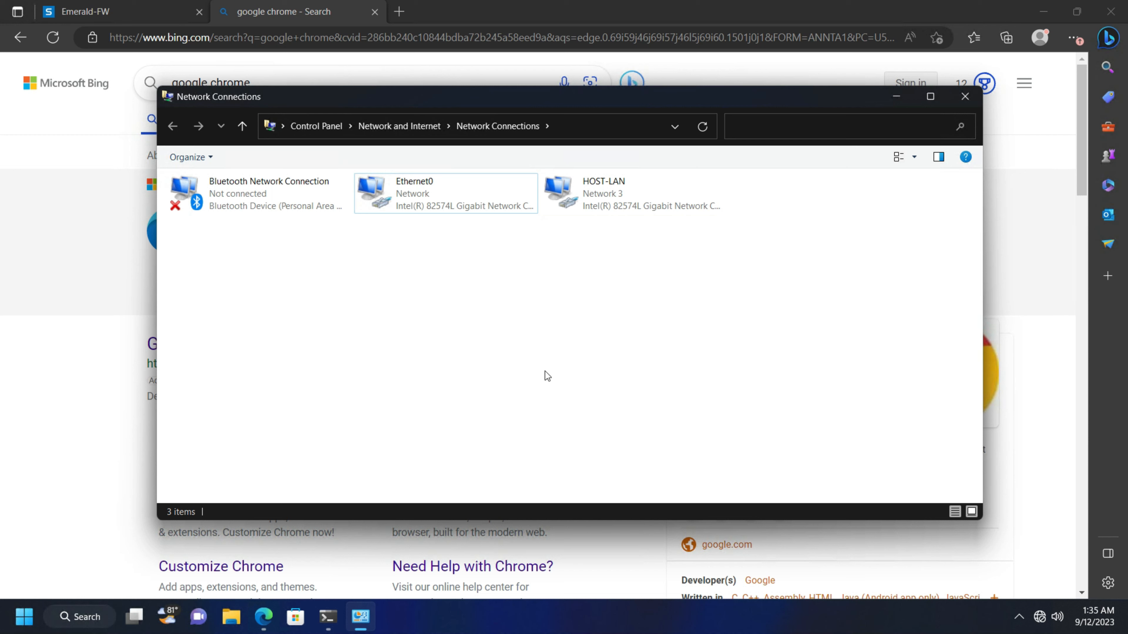
right_click(605, 196)
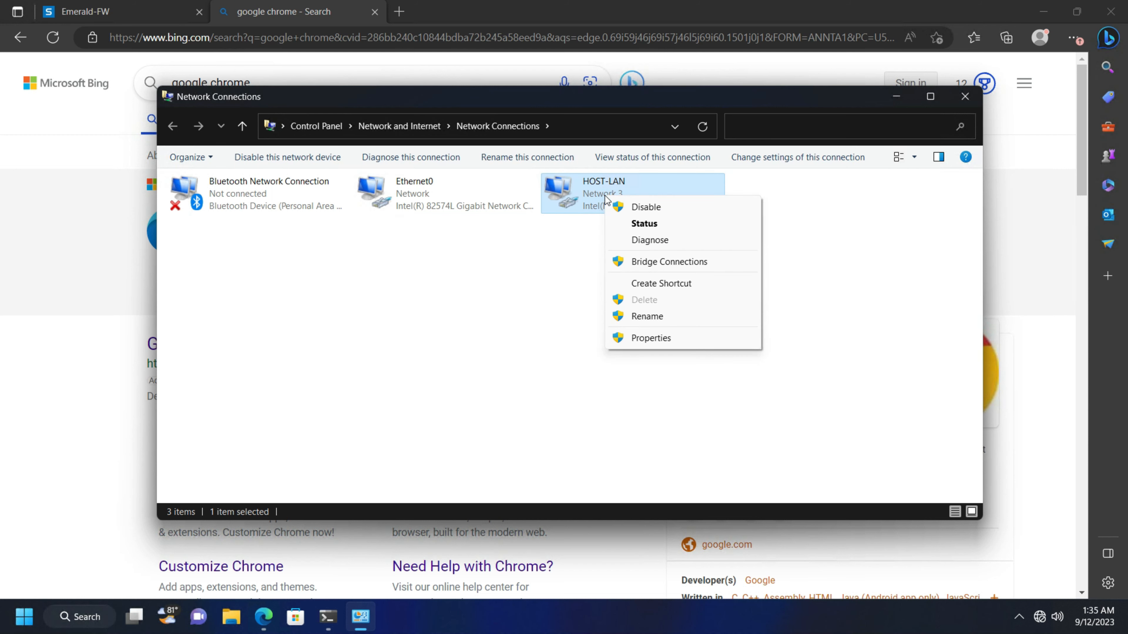
left_click(638, 245)
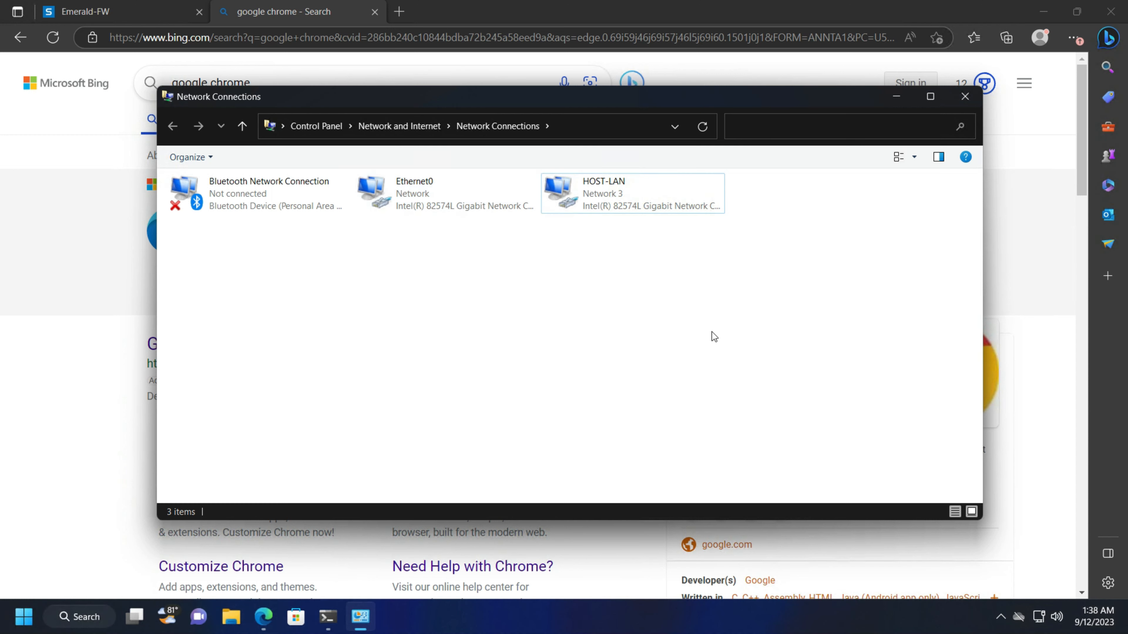
Disable Ethernet0 again, check the tray network status, and minimize Network Connections
right_click(391, 187)
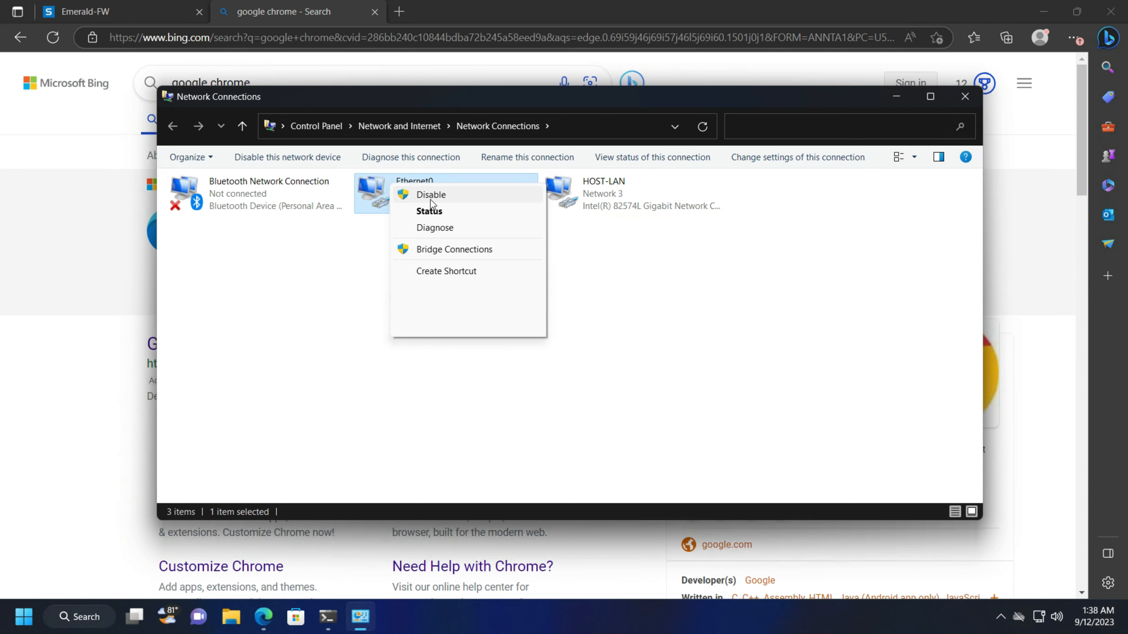
left_click(430, 195)
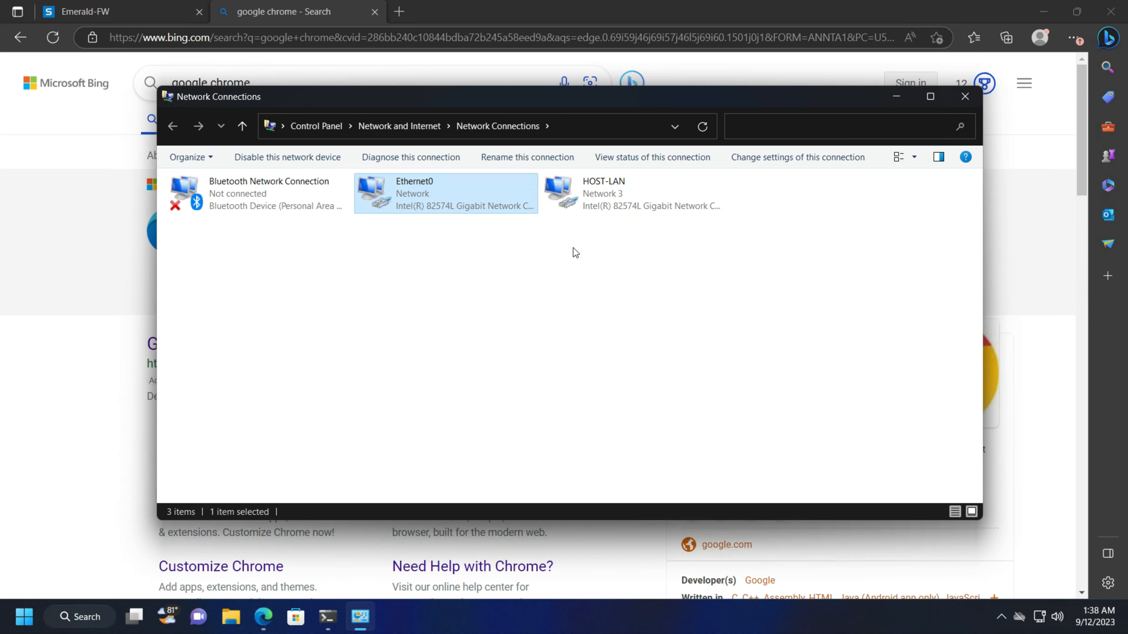
left_click(537, 276)
left_click(569, 276)
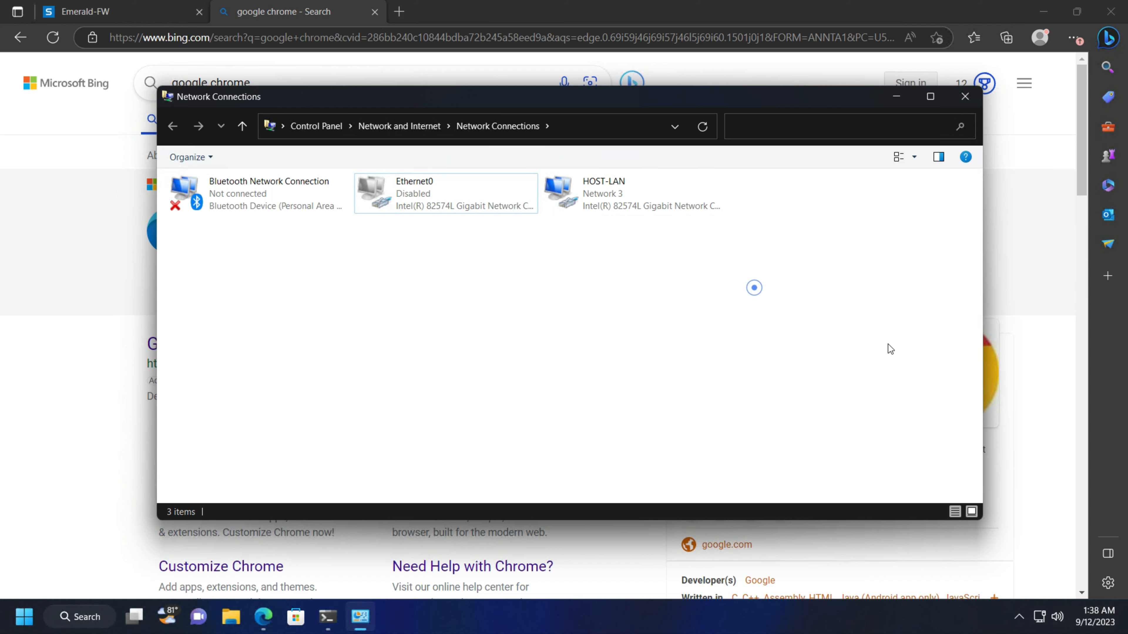
mouse_move(1036, 617)
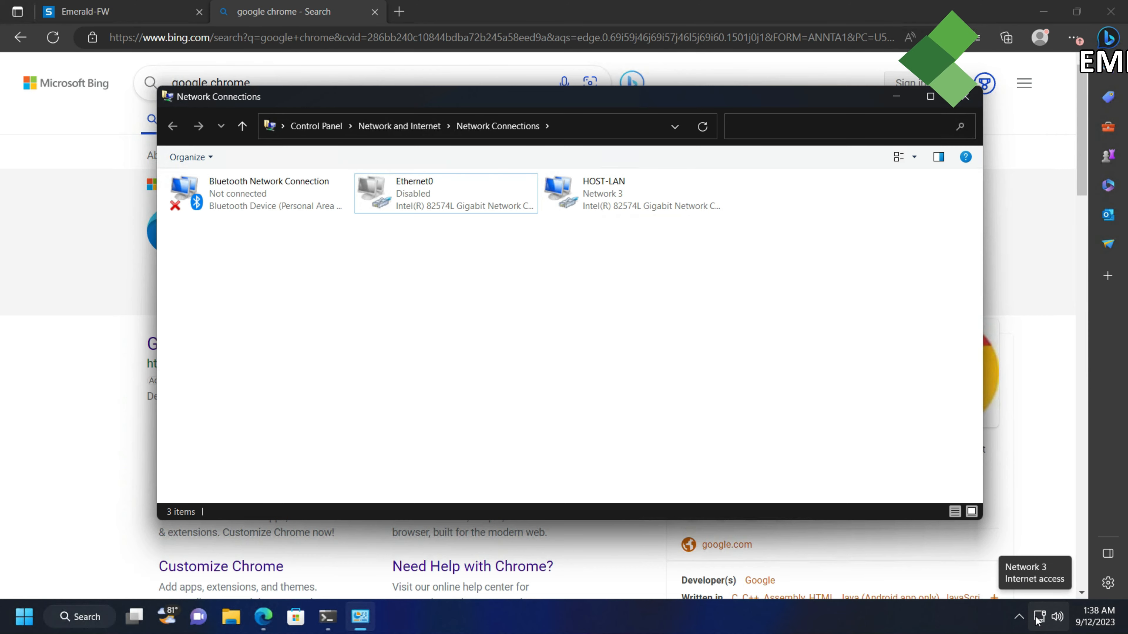
left_click(820, 347)
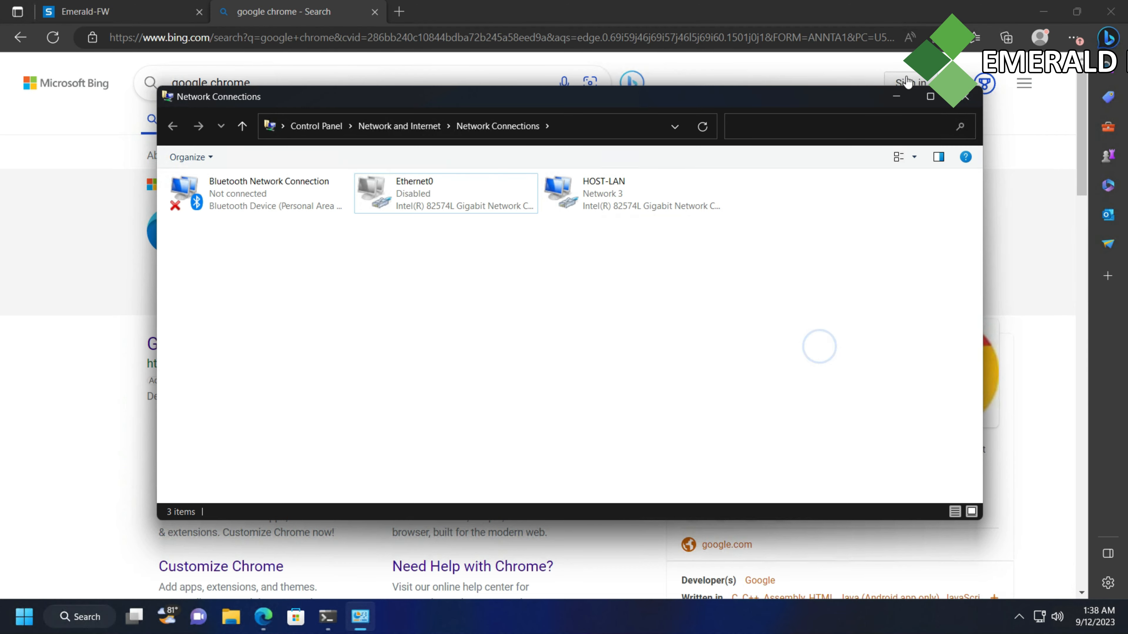
left_click(896, 95)
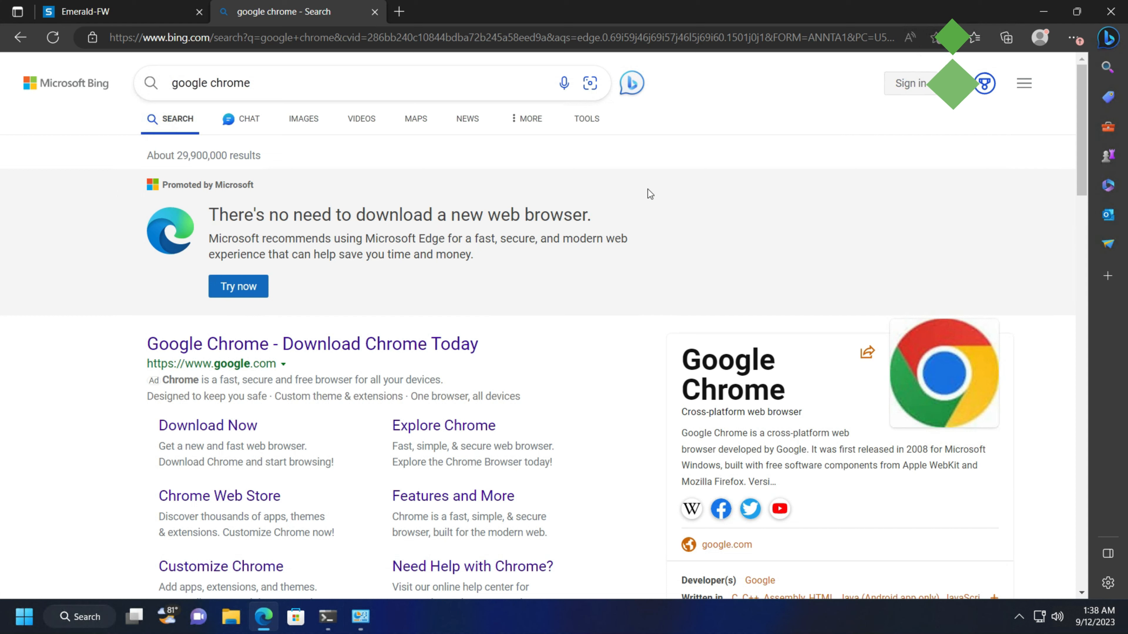
mouse_move(573, 5)
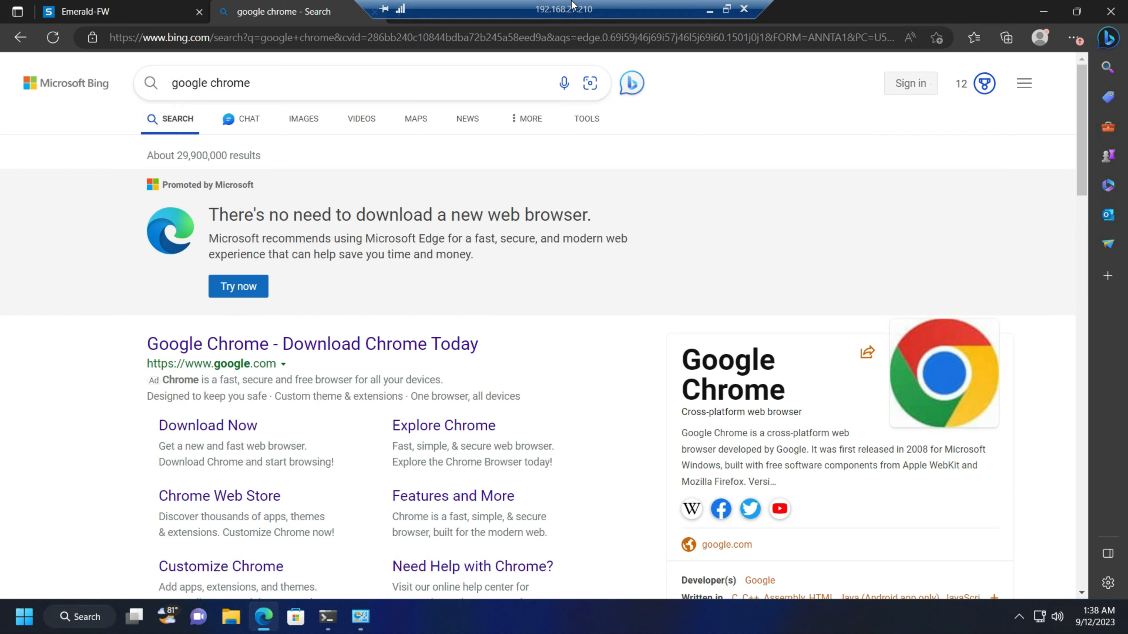
Open the DHCP tab under Network in the Sophos Emerald-FW console
left_click(101, 6)
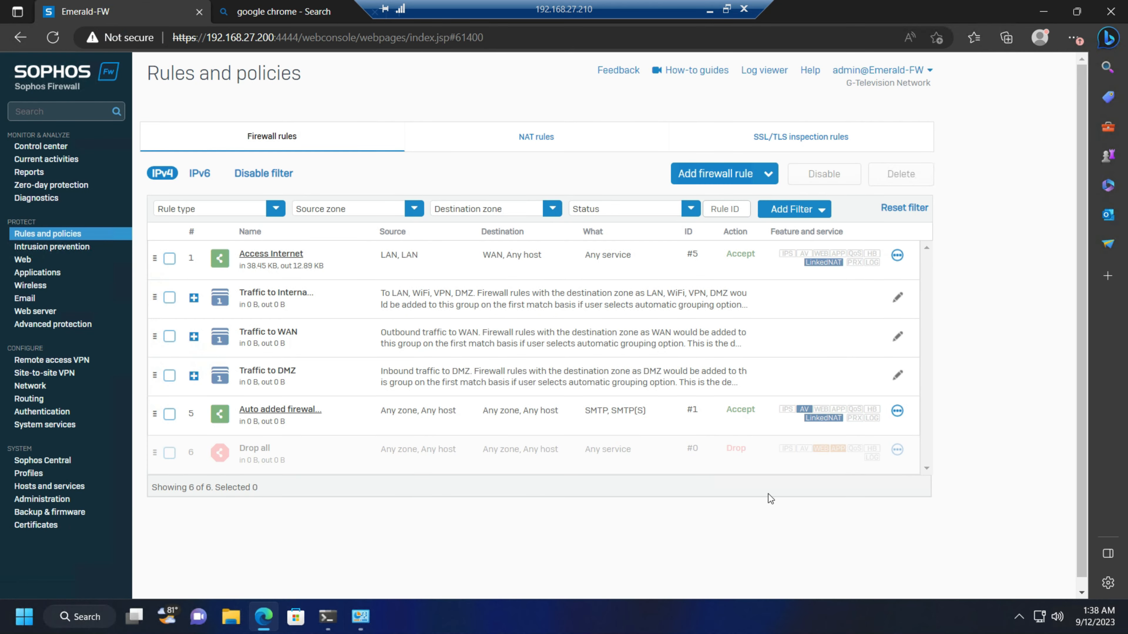
left_click(677, 515)
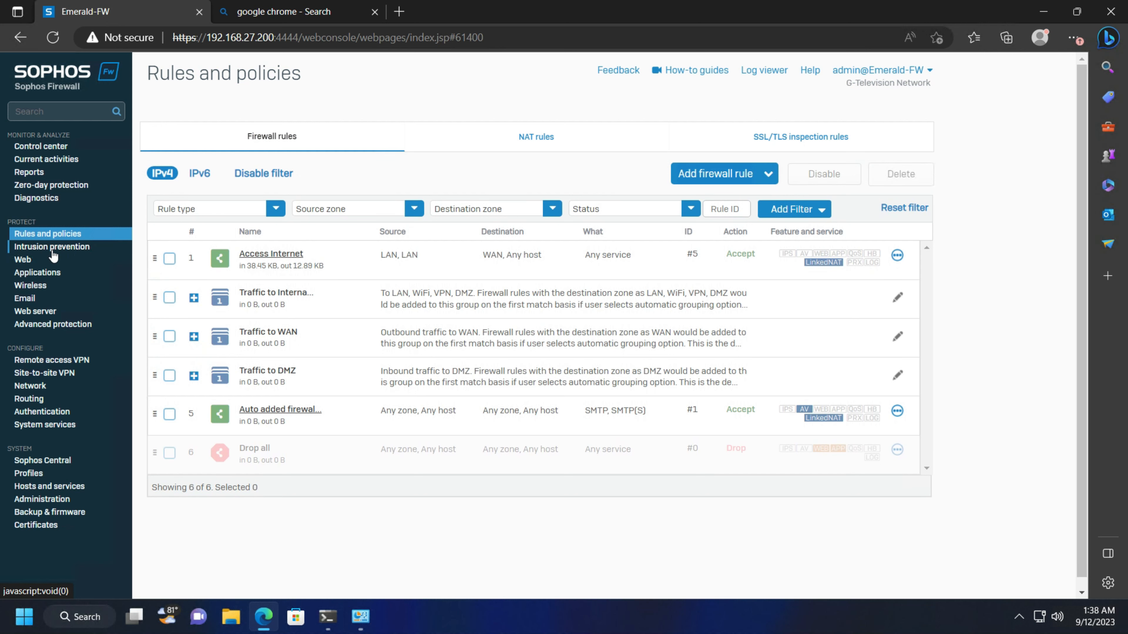
left_click(39, 385)
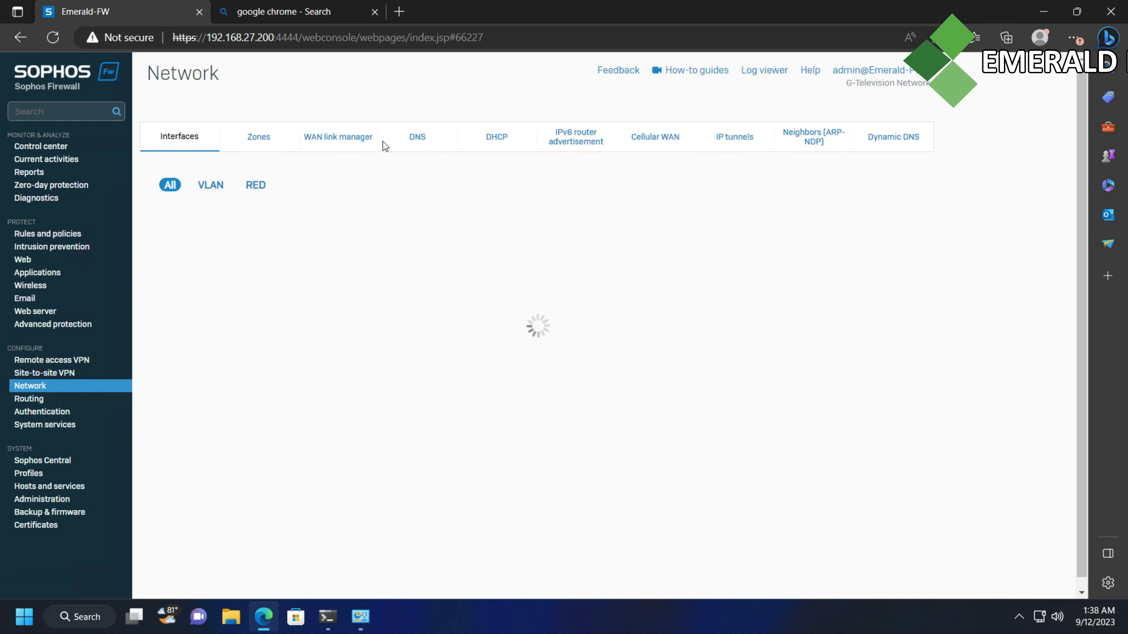
left_click(495, 138)
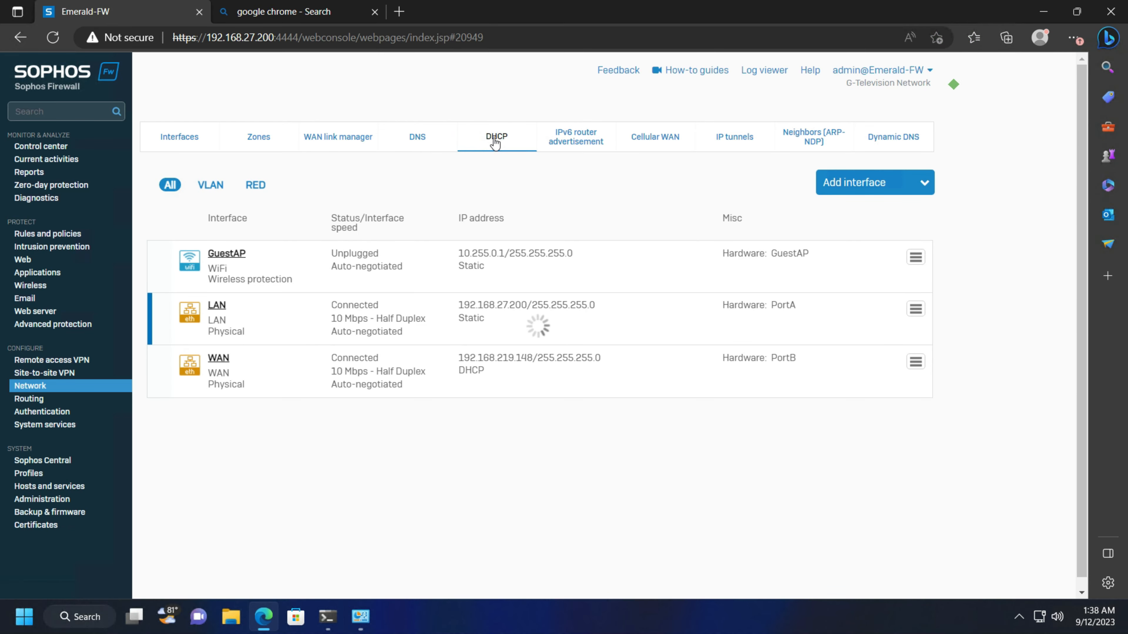
Locate the client's IPv4 lease for 192.168.27.210, then select HOST-LAN in Network Connections
scroll(396, 284, "down", 3)
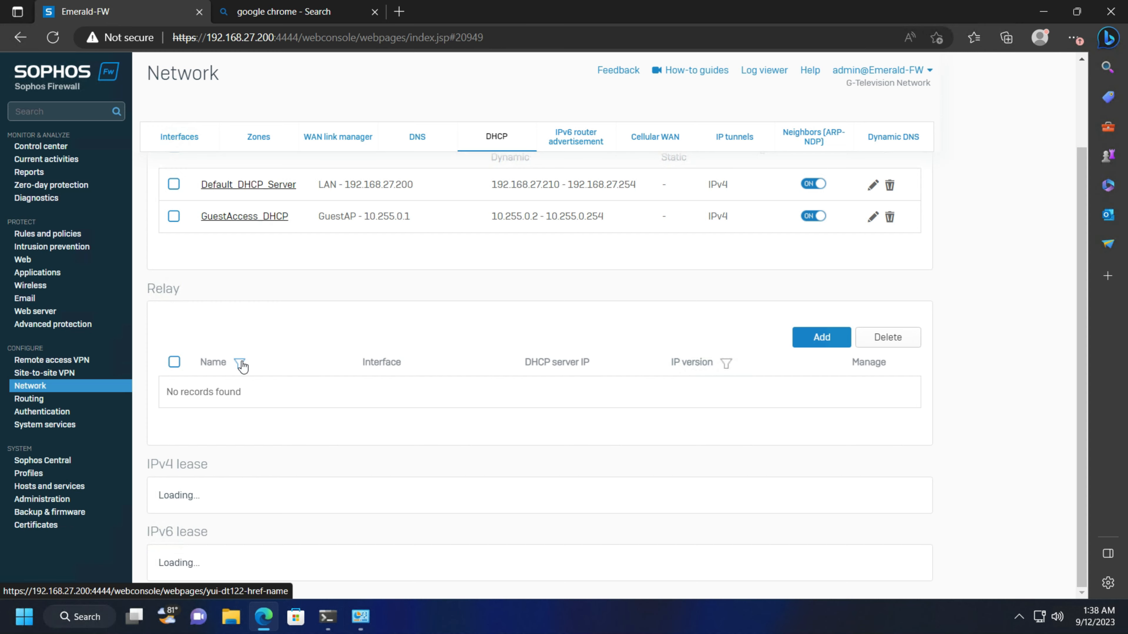
scroll(241, 365, "up", 2)
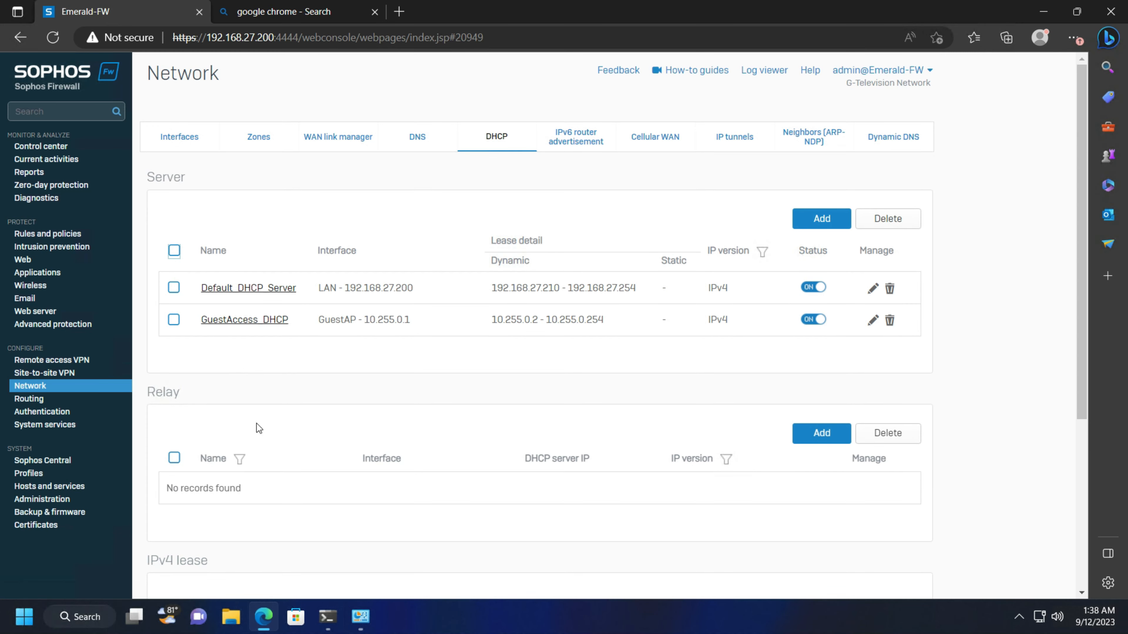
scroll(256, 423, "down", 5)
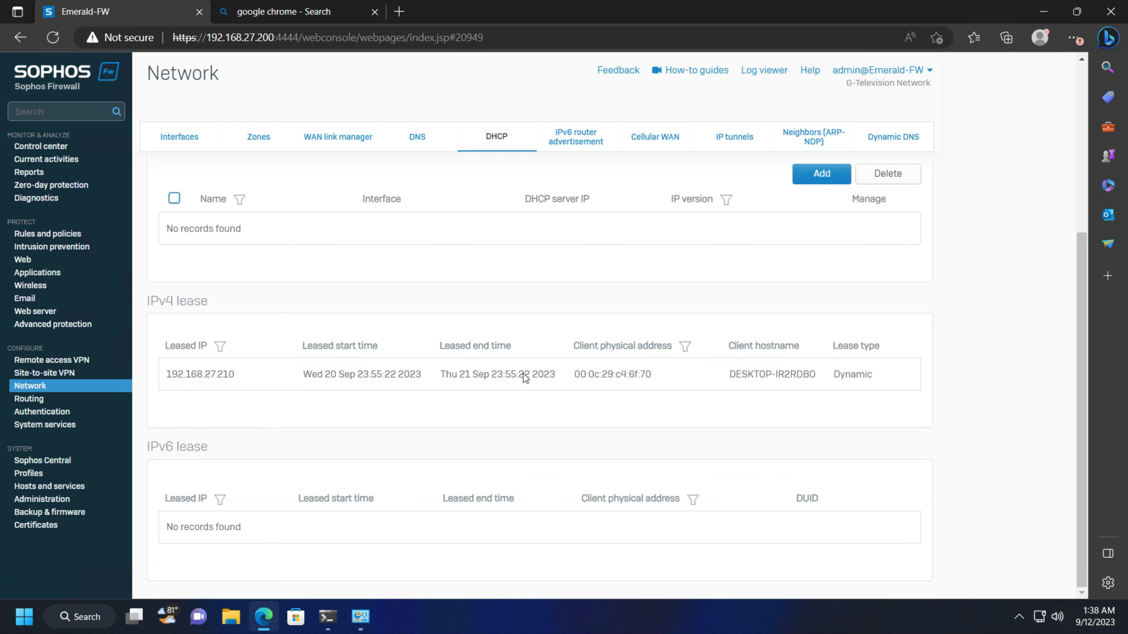
left_click_drag(904, 371, 204, 361)
left_click(371, 412)
left_click(362, 623)
left_click(591, 196)
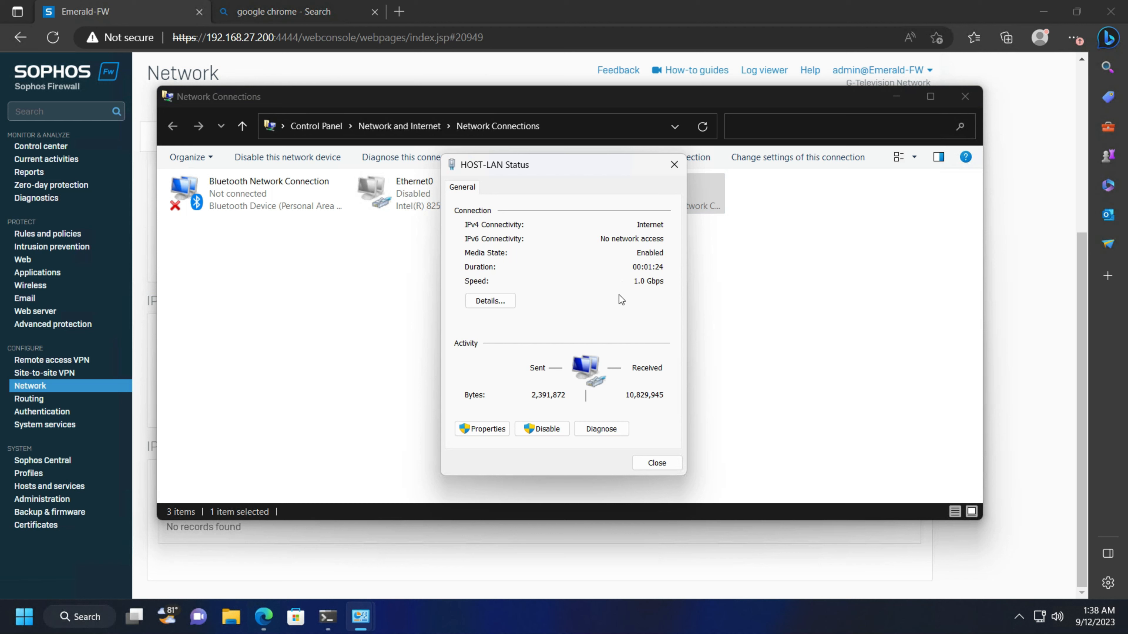
Confirm in HOST-LAN's details that DHCP is enabled with IPv4 address 192.168.27.210
left_click(495, 300)
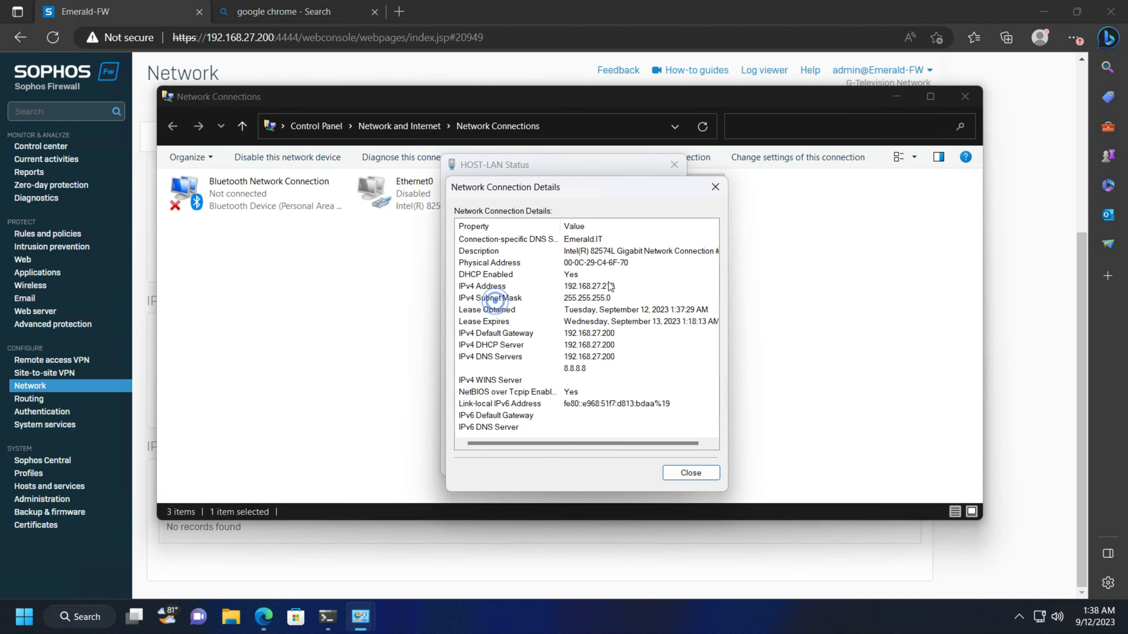
left_click(559, 279)
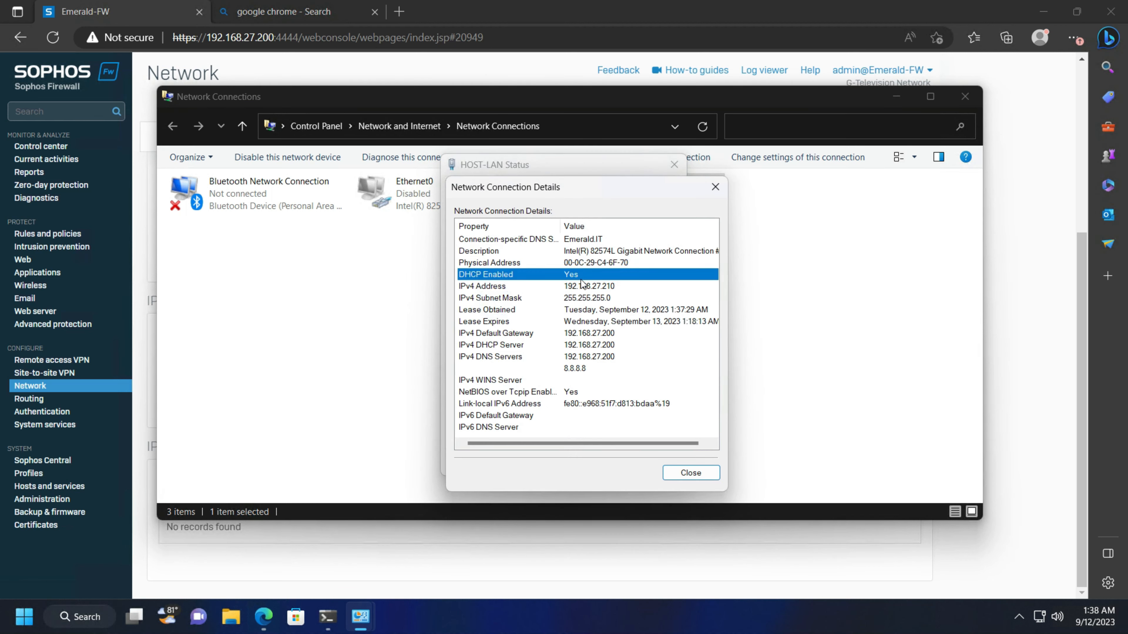
left_click(594, 288)
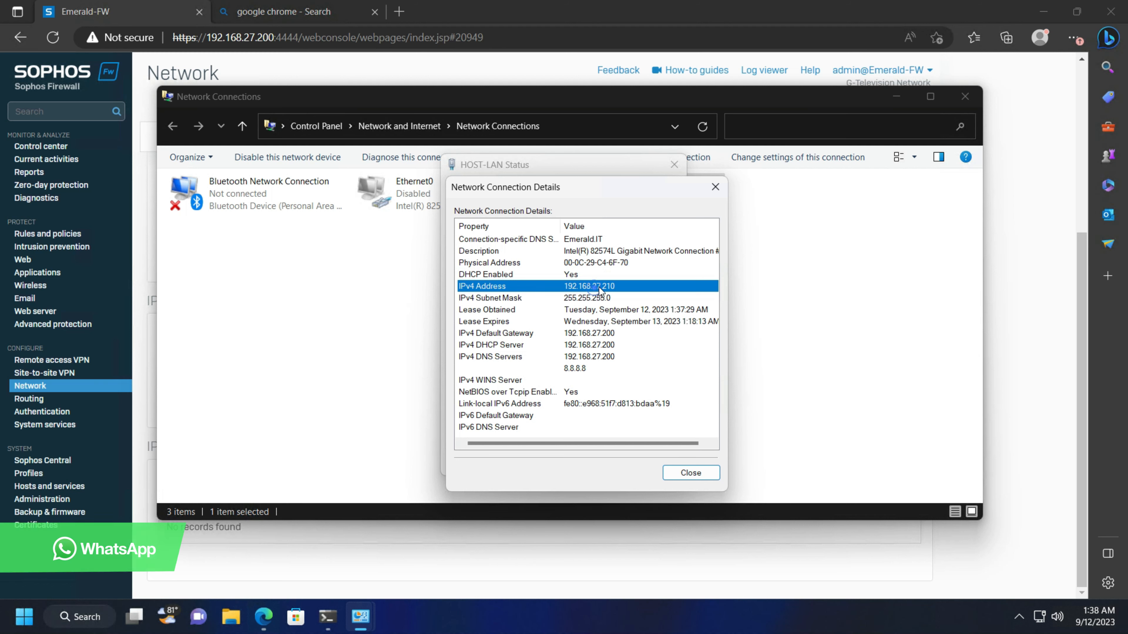
left_click(715, 189)
left_click(675, 165)
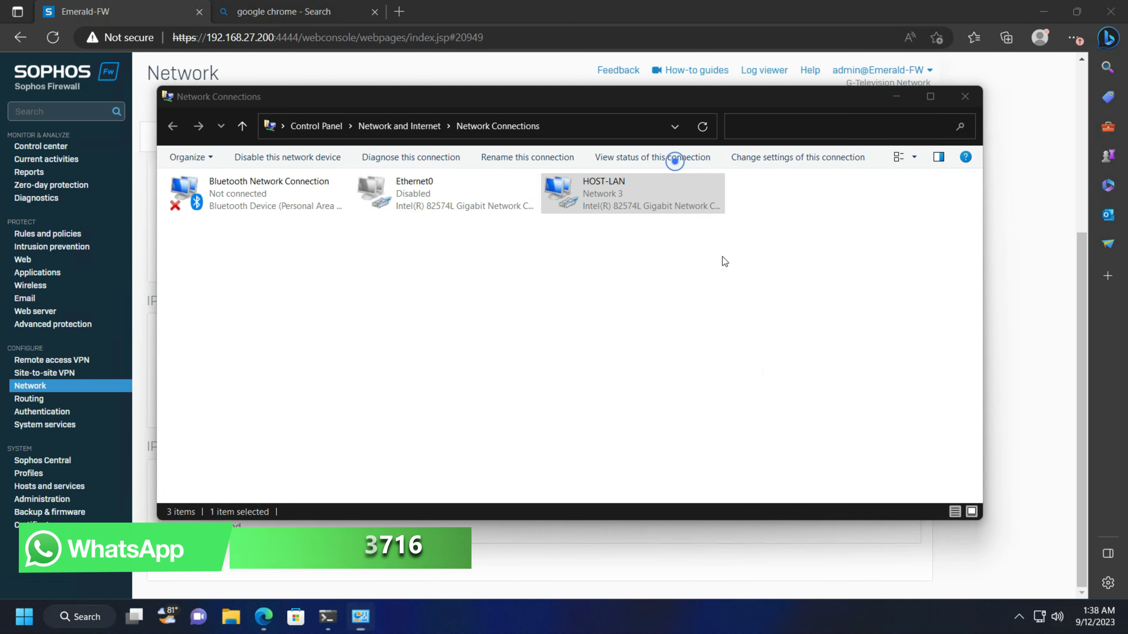
Minimize Network Connections and the remote VM session
left_click(744, 301)
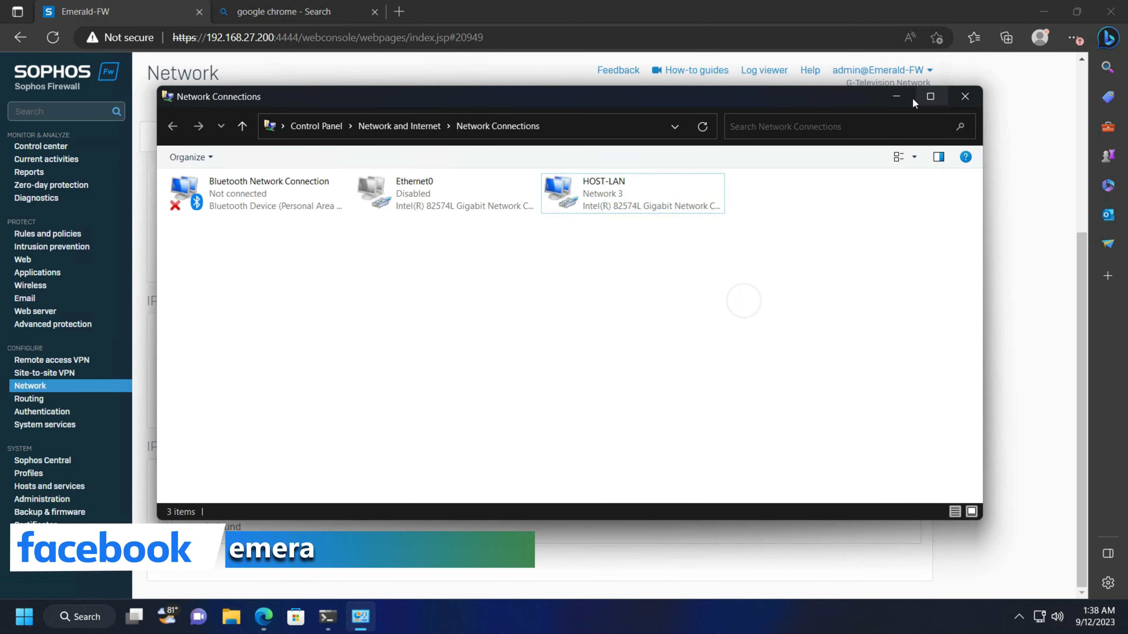
left_click(895, 97)
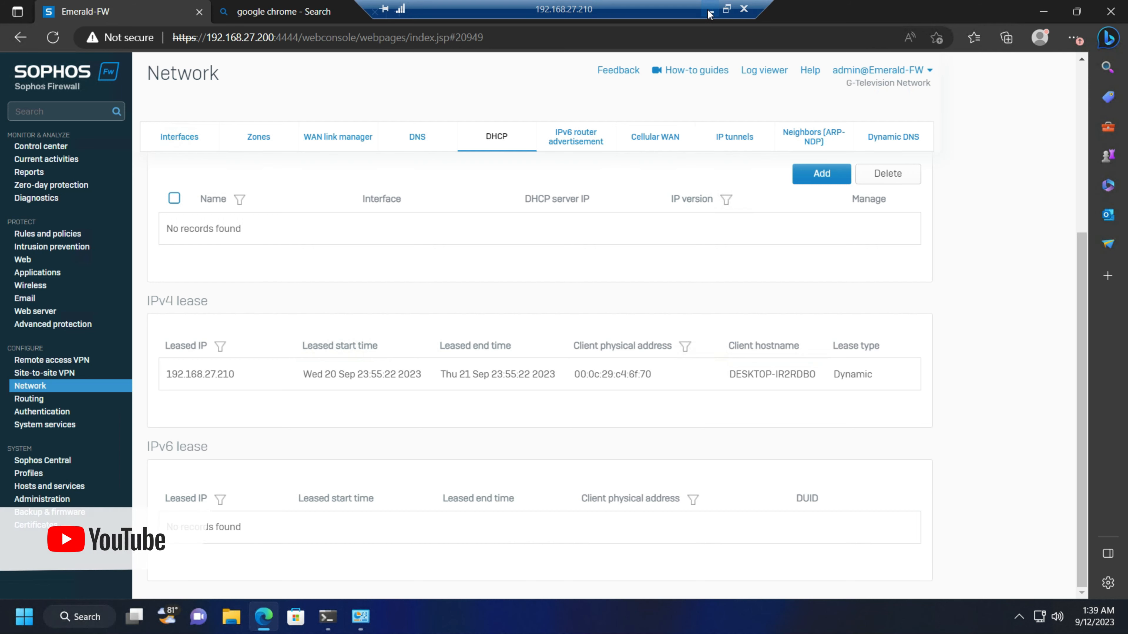
left_click(709, 12)
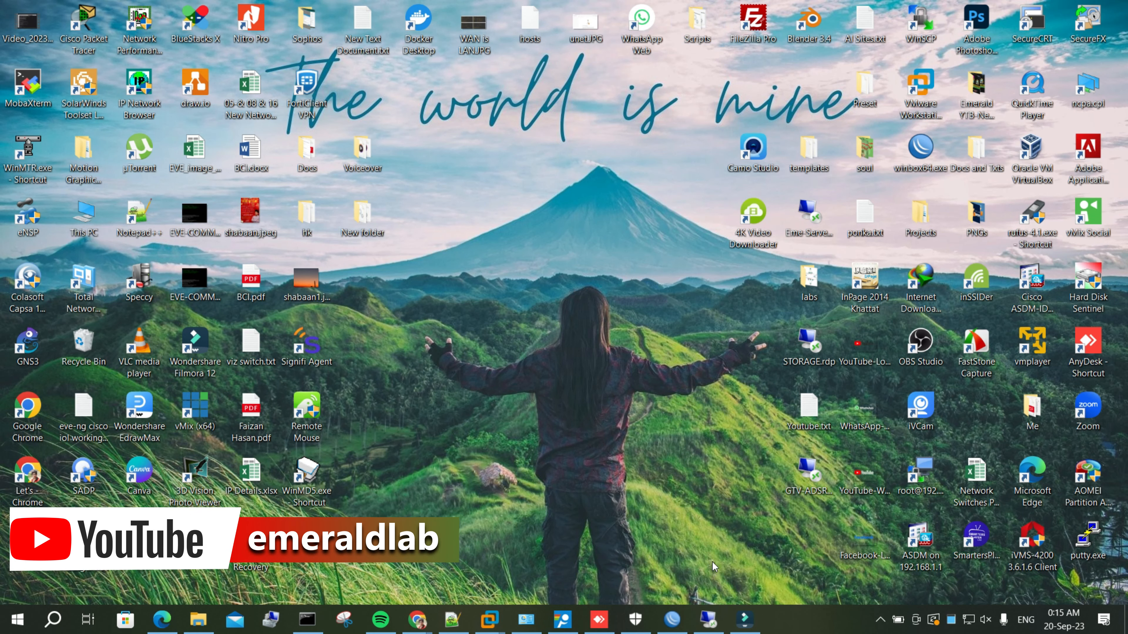